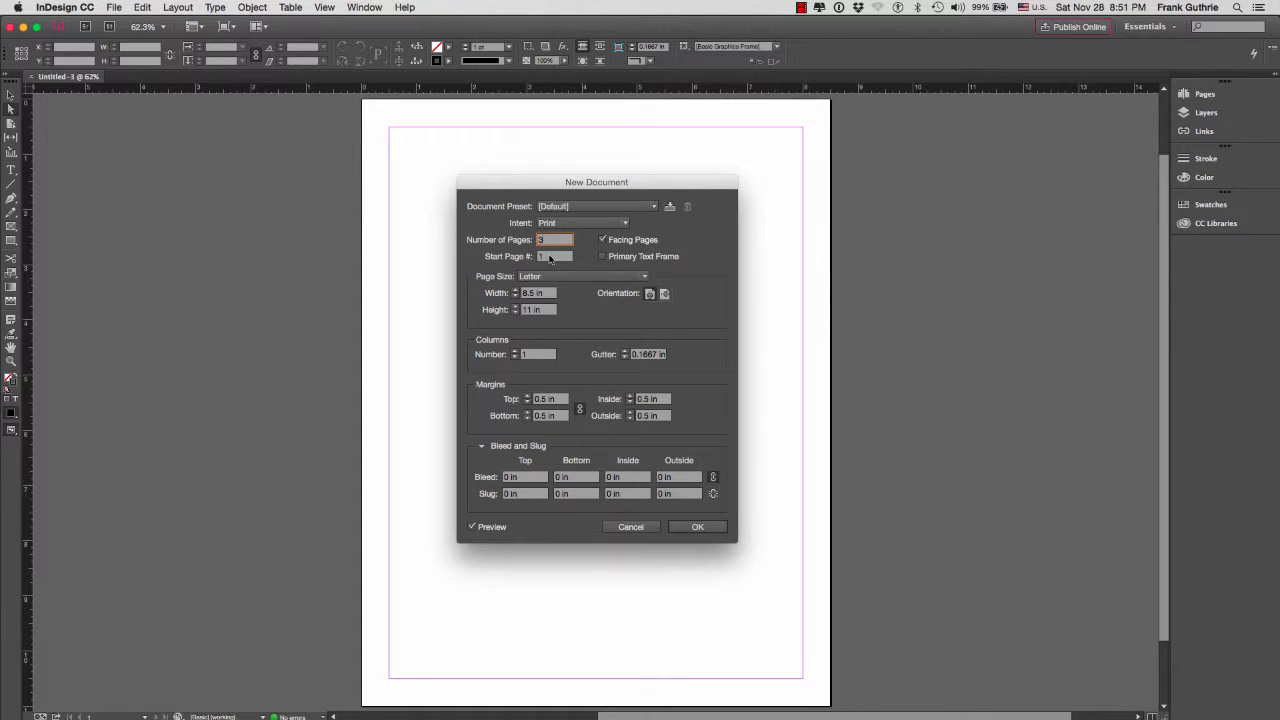
# Step: Create a three-page Letter document with facing pages, one column and a 1 in bleed on all sides
pyautogui.click(543, 276)
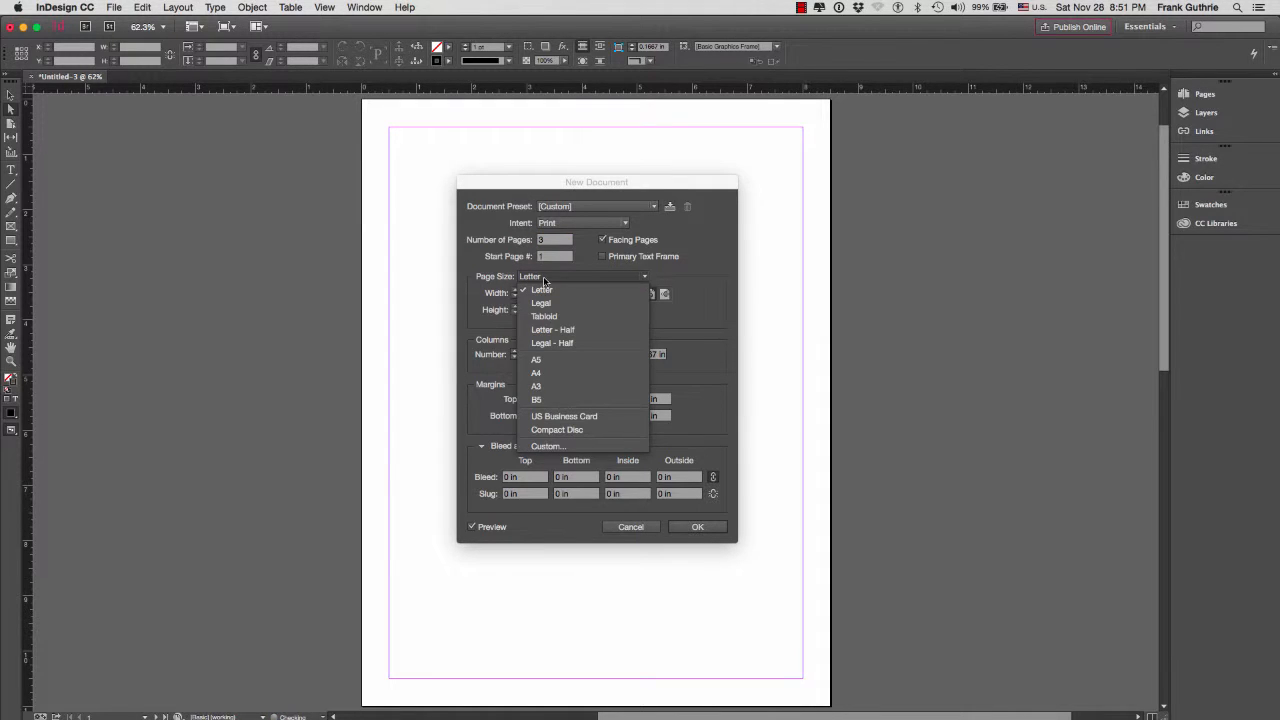
pyautogui.click(547, 283)
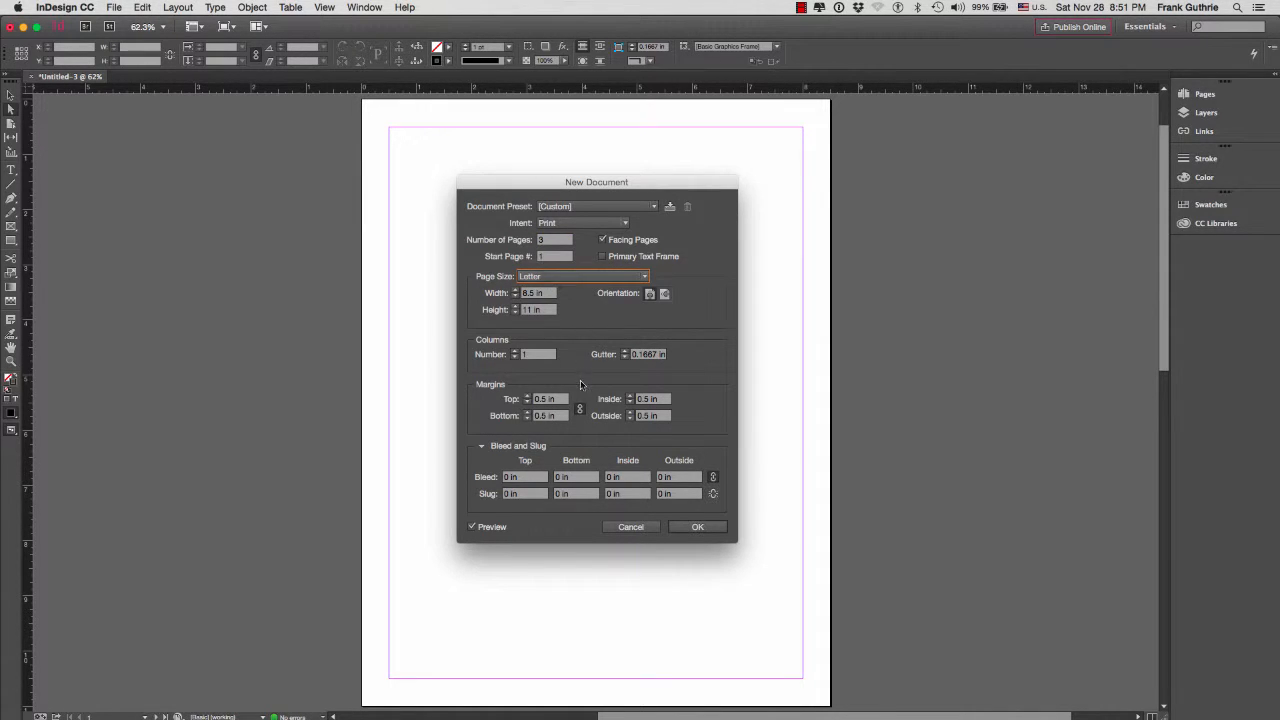
pyautogui.click(504, 477)
pyautogui.write('1')
pyautogui.click(535, 356)
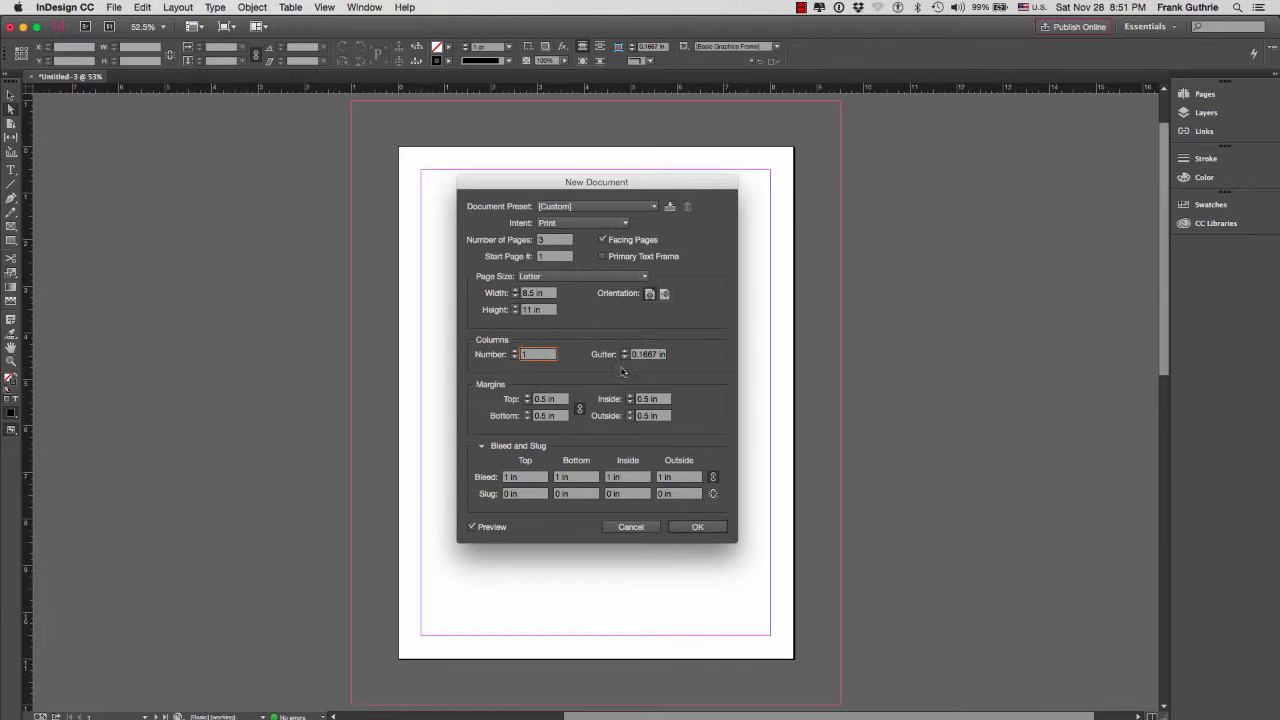
pyautogui.click(698, 527)
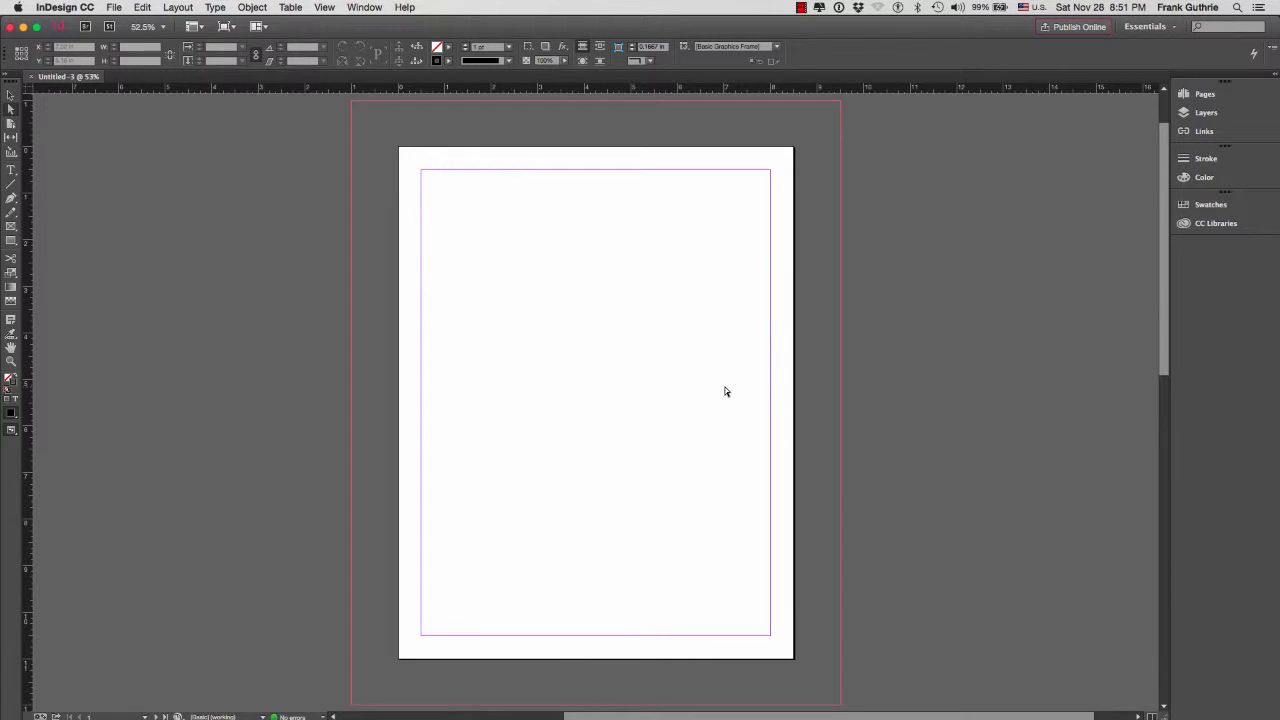
# Step: Display the Pages panel, detach it from the dock as a floating panel and widen it
pyautogui.press('super+minus')
pyautogui.press('super+minus')
pyautogui.press('super+minus')
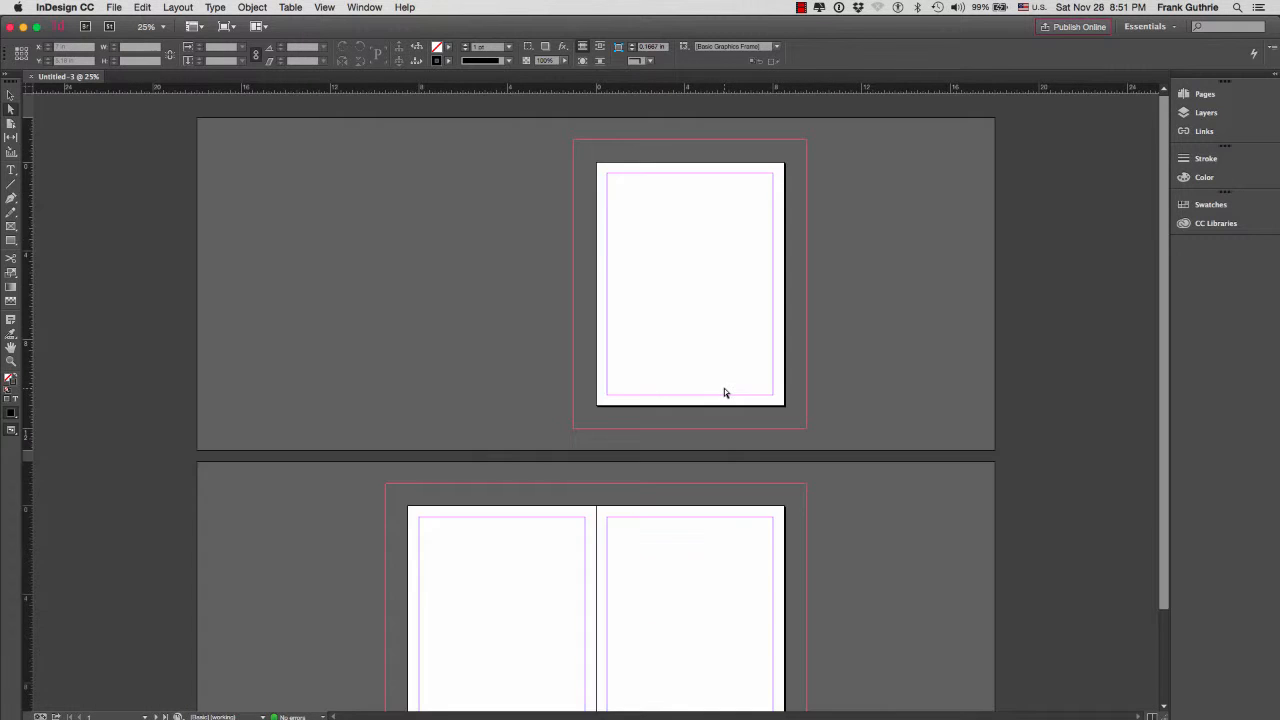
pyautogui.press('super+0')
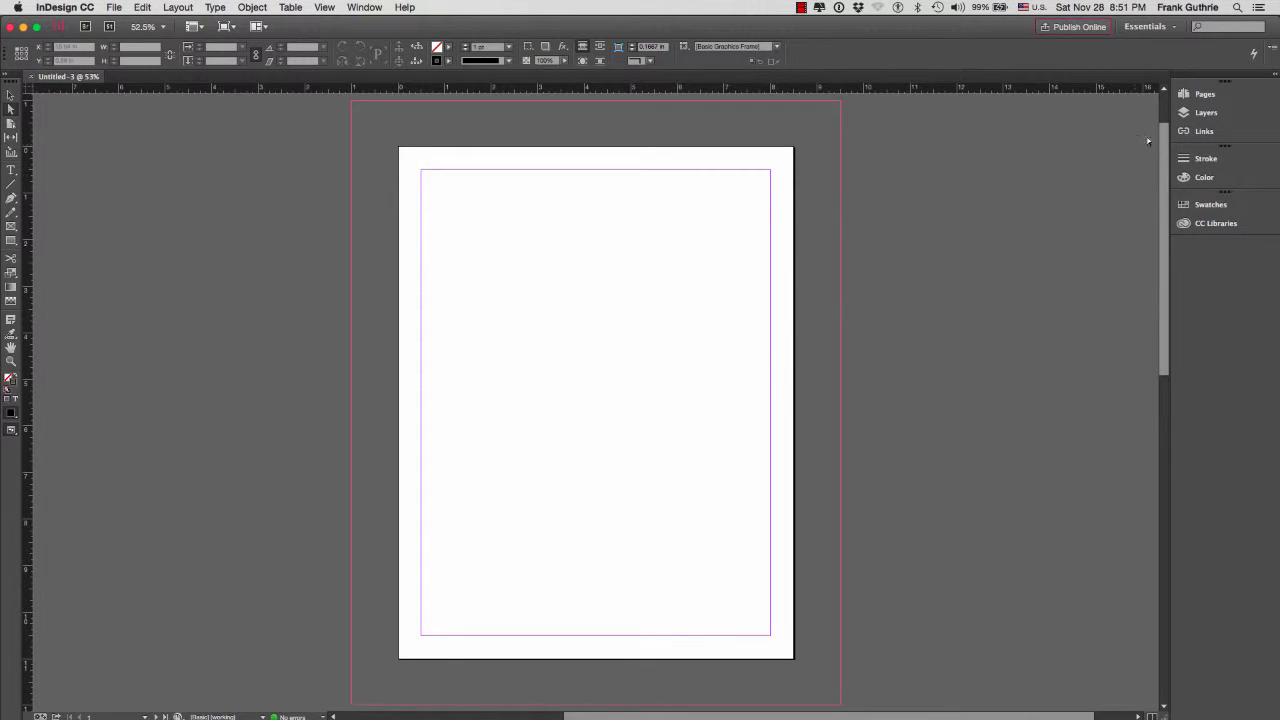
pyautogui.click(1204, 95)
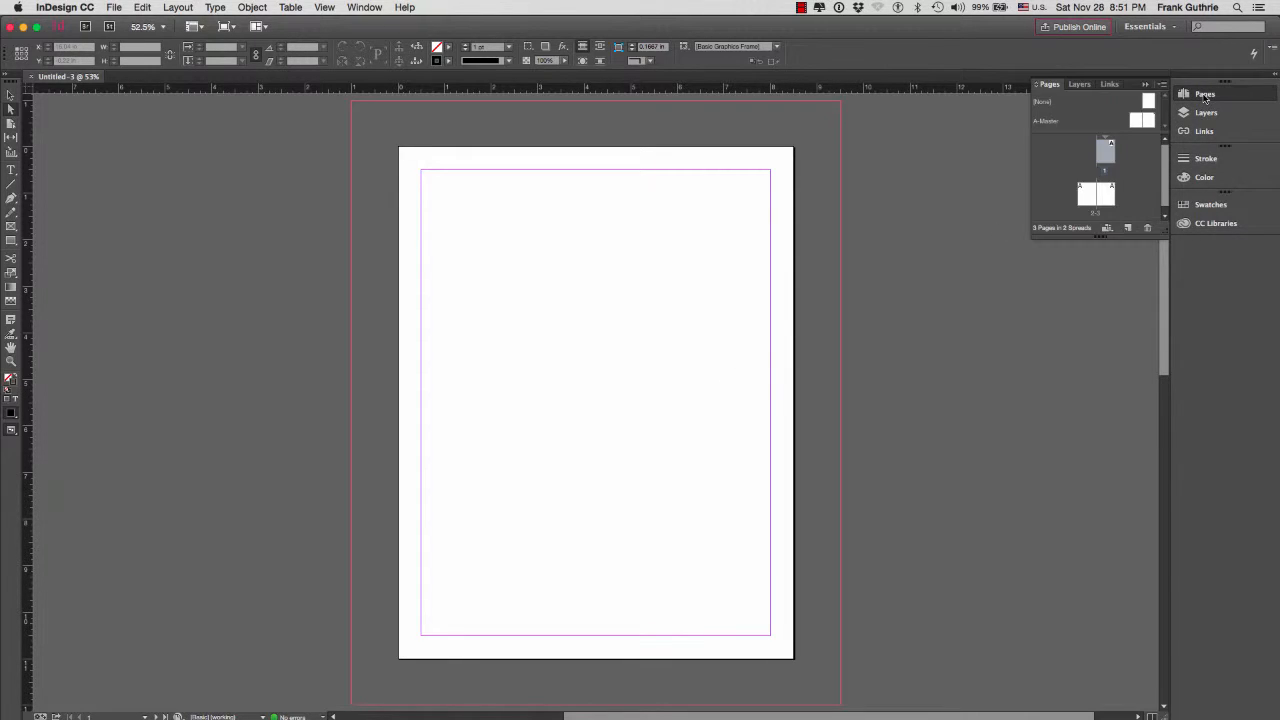
pyautogui.moveTo(1050, 85); pyautogui.dragTo(966, 108)
pyautogui.click(1146, 86)
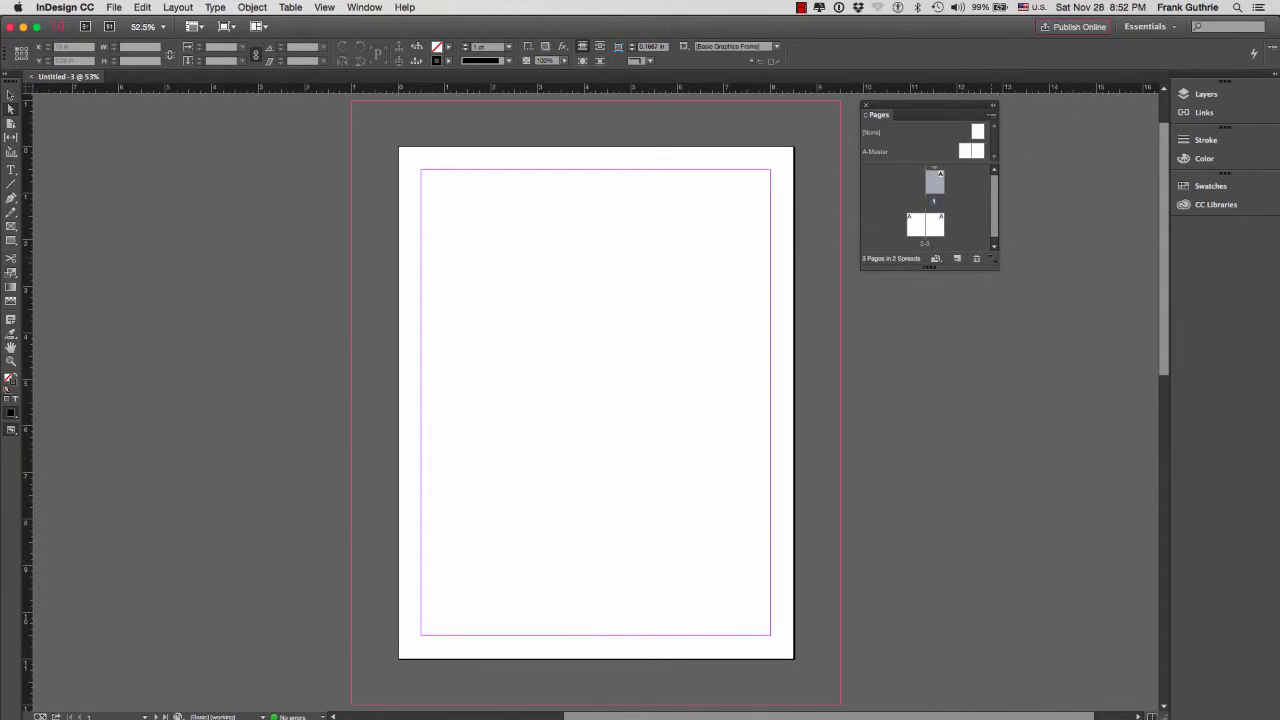
pyautogui.moveTo(995, 264); pyautogui.dragTo(1136, 278)
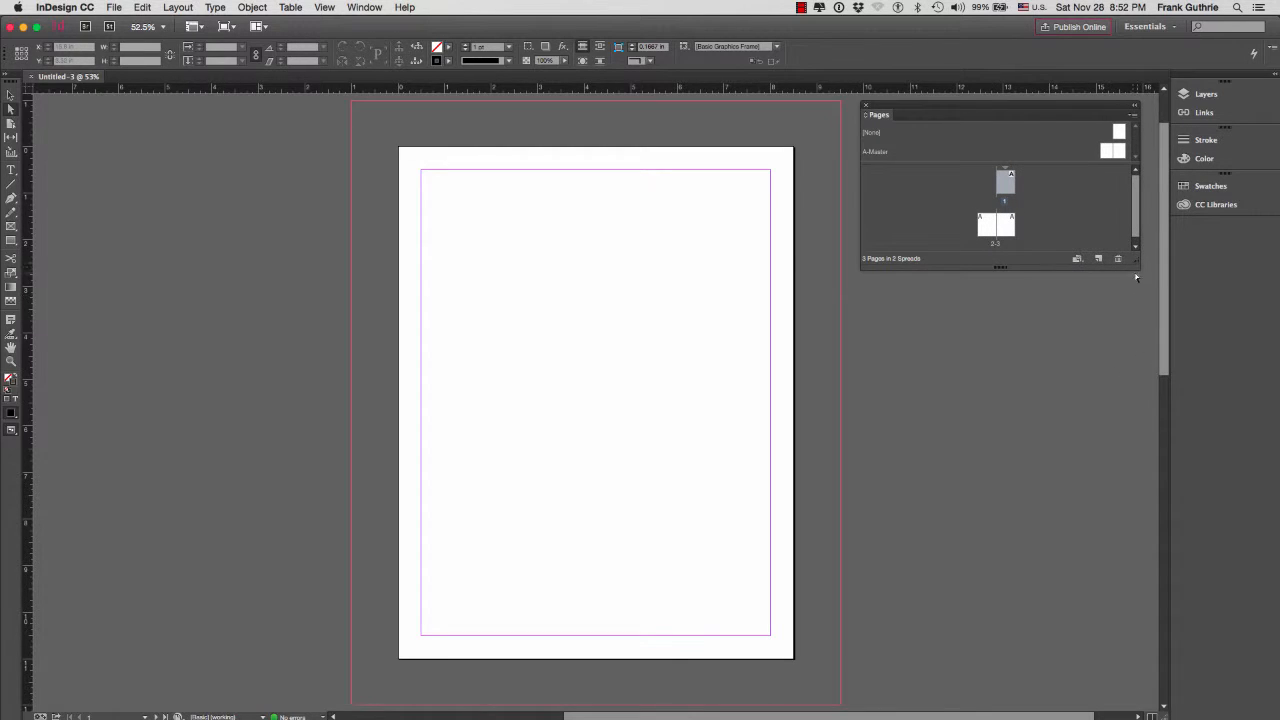
# Step: Set the page thumbnails to Extra Large and the master thumbnails to Large, and enlarge the Pages panel and its masters area
pyautogui.click(1134, 116)
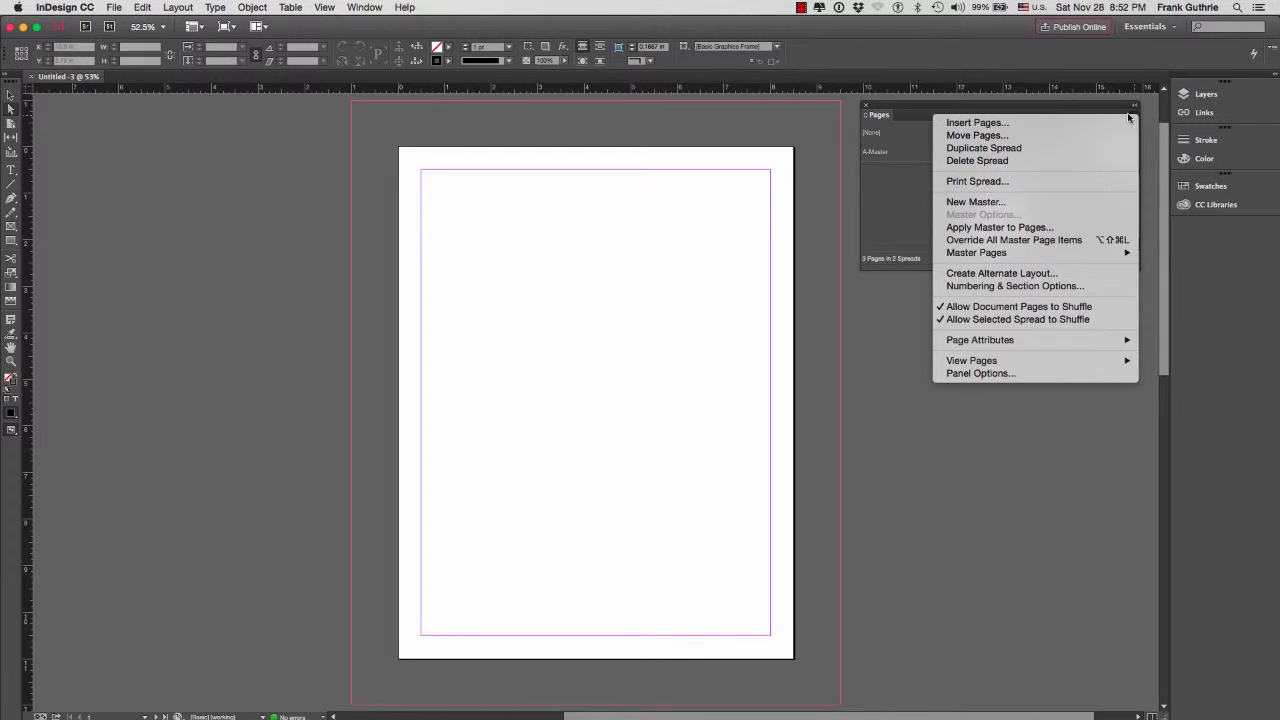
pyautogui.click(1123, 116)
pyautogui.click(1134, 117)
pyautogui.click(1006, 373)
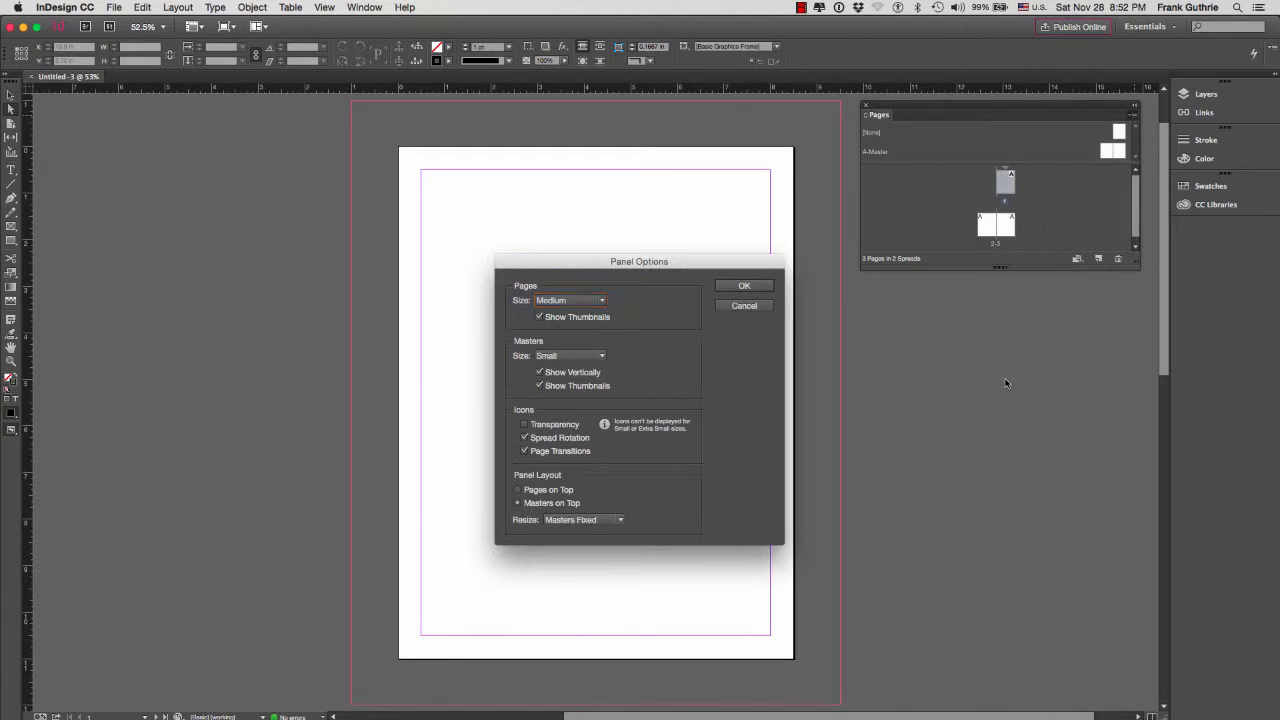
pyautogui.click(565, 300)
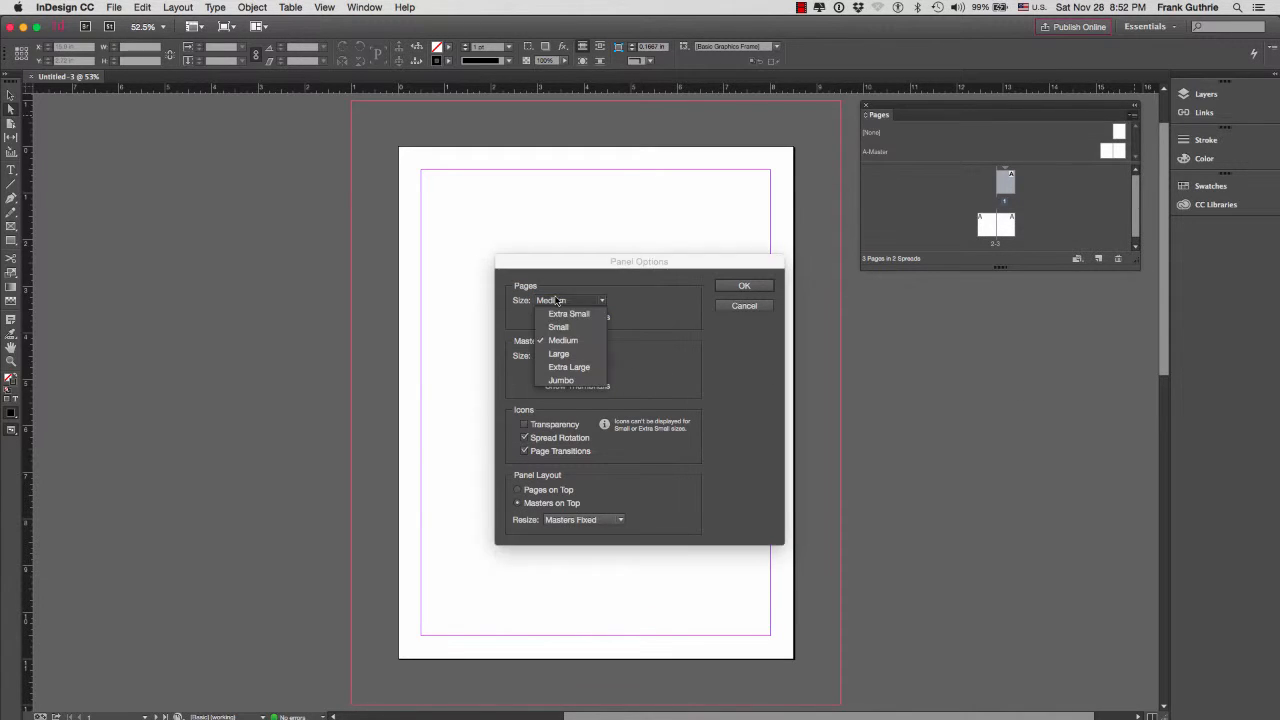
pyautogui.click(567, 367)
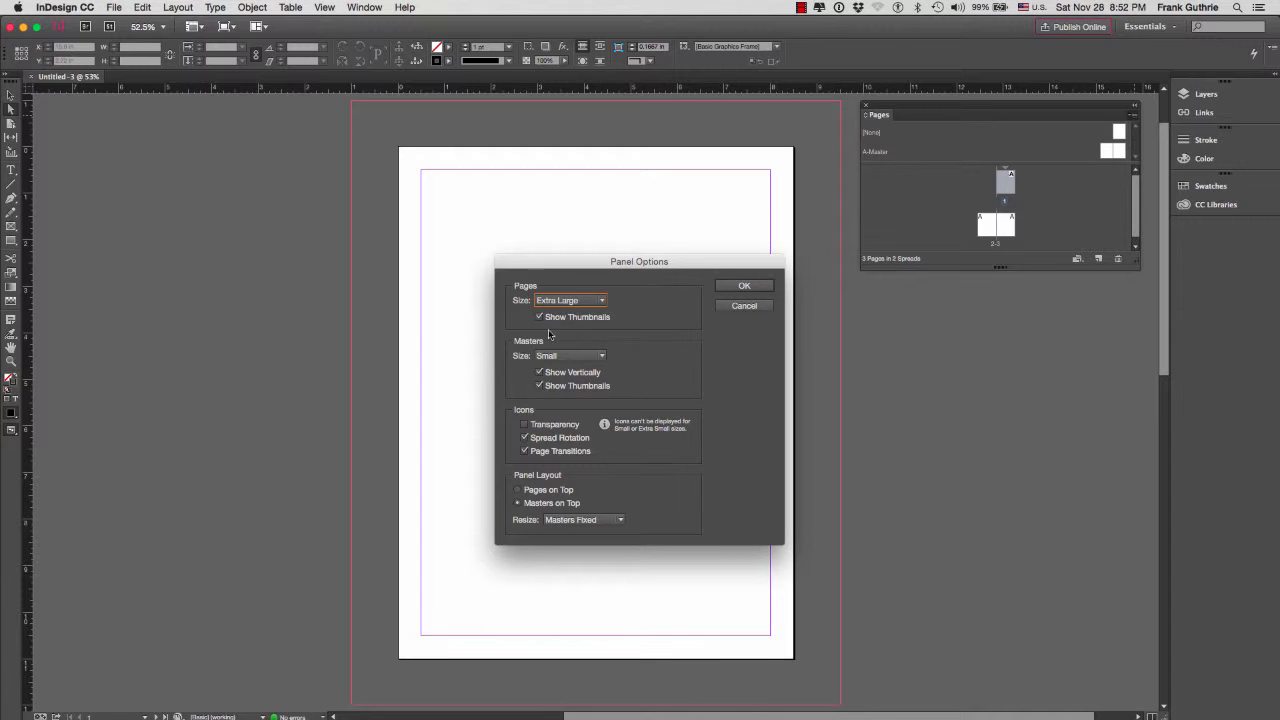
pyautogui.click(574, 356)
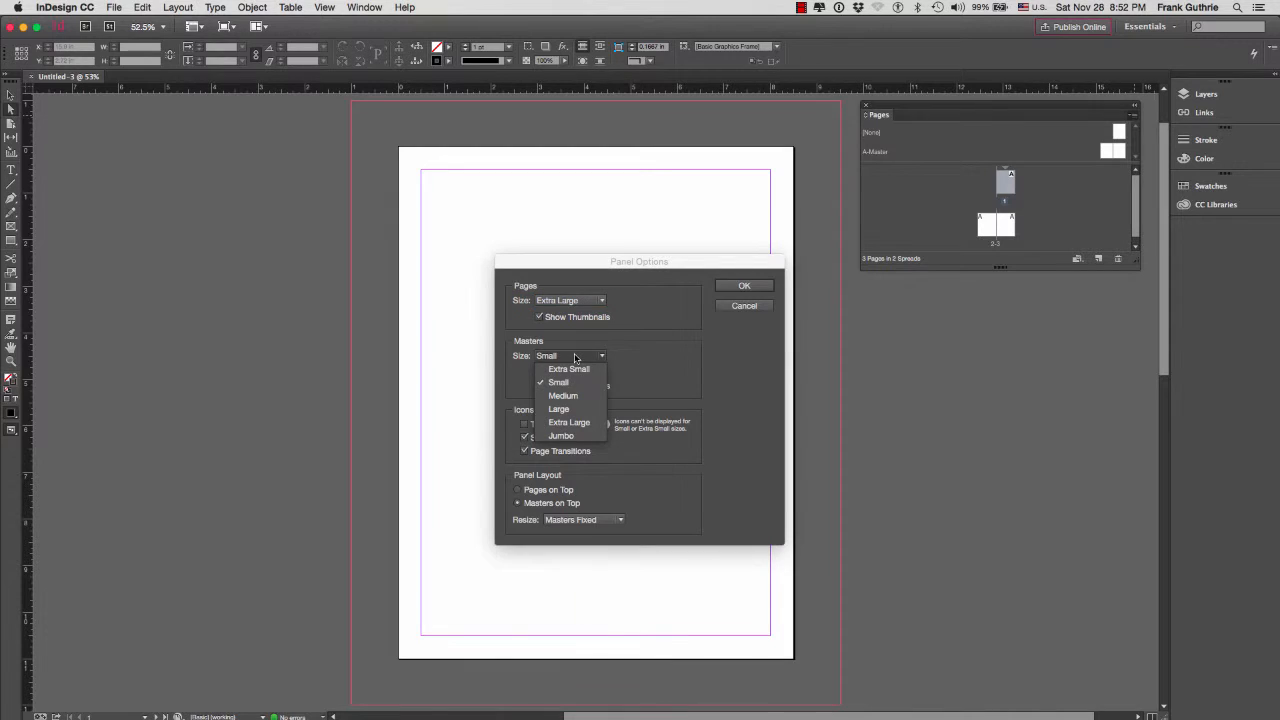
pyautogui.click(570, 414)
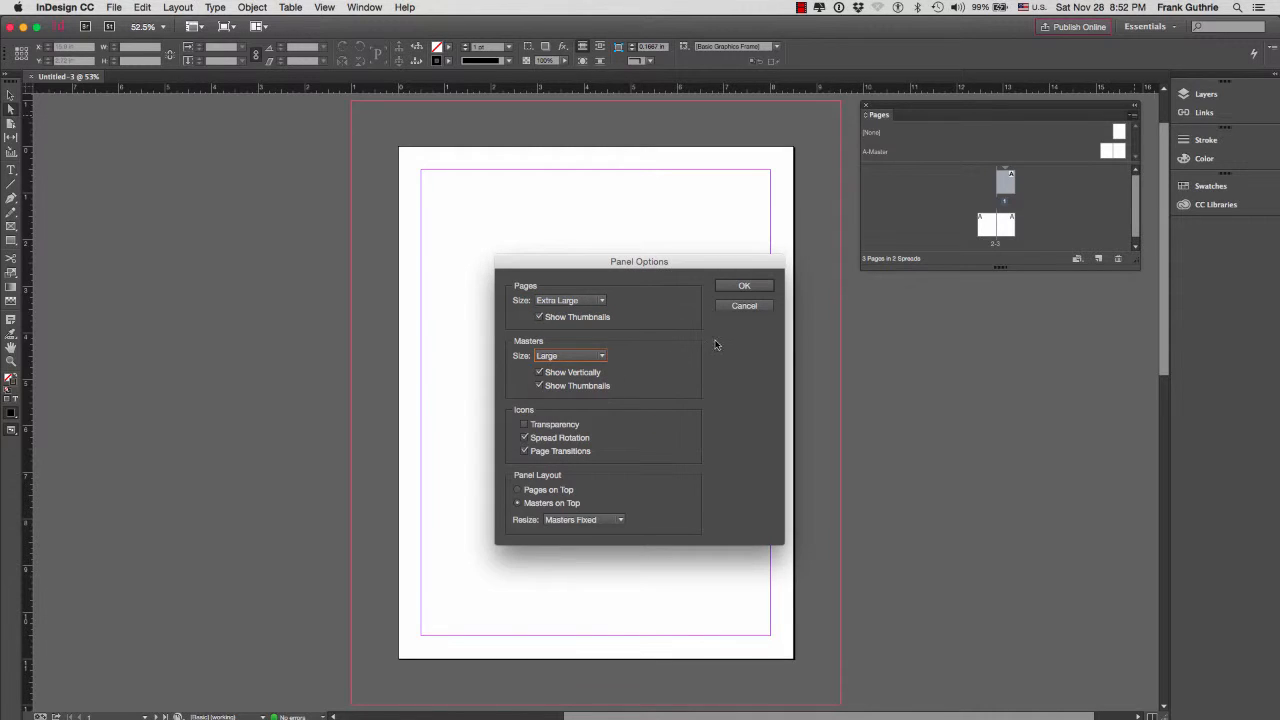
pyautogui.click(746, 286)
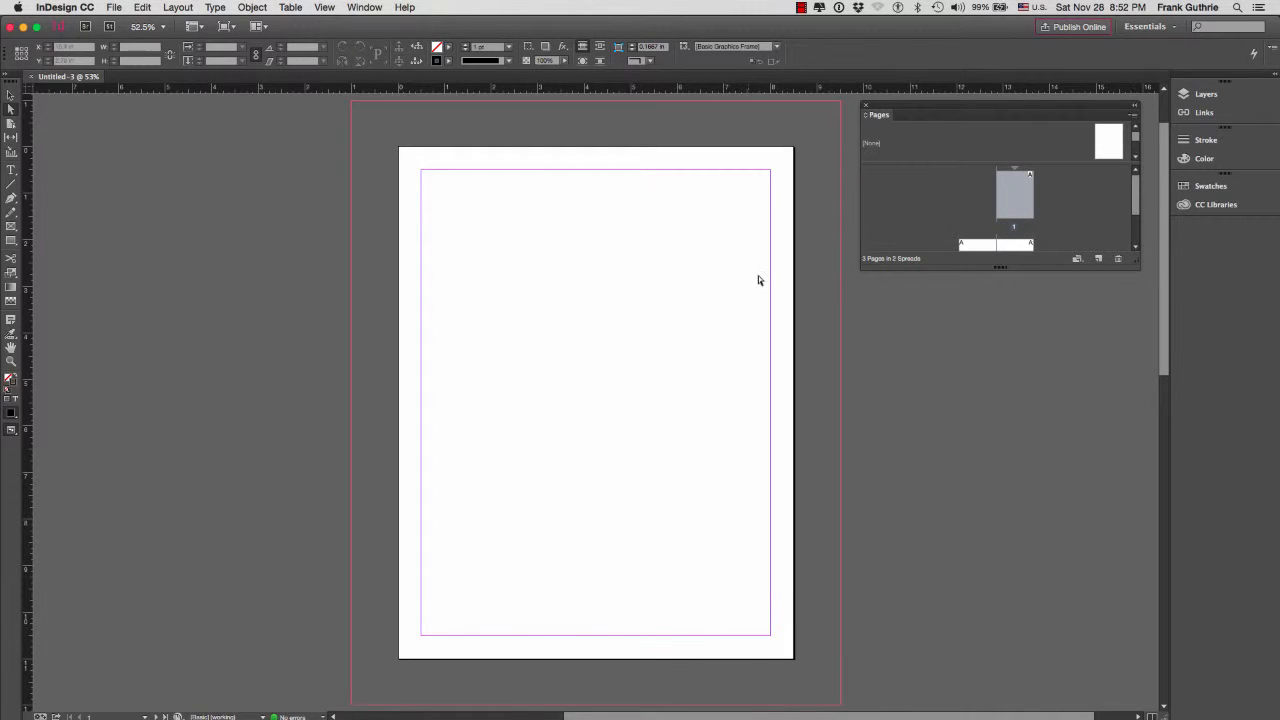
pyautogui.moveTo(1139, 266); pyautogui.dragTo(1156, 454)
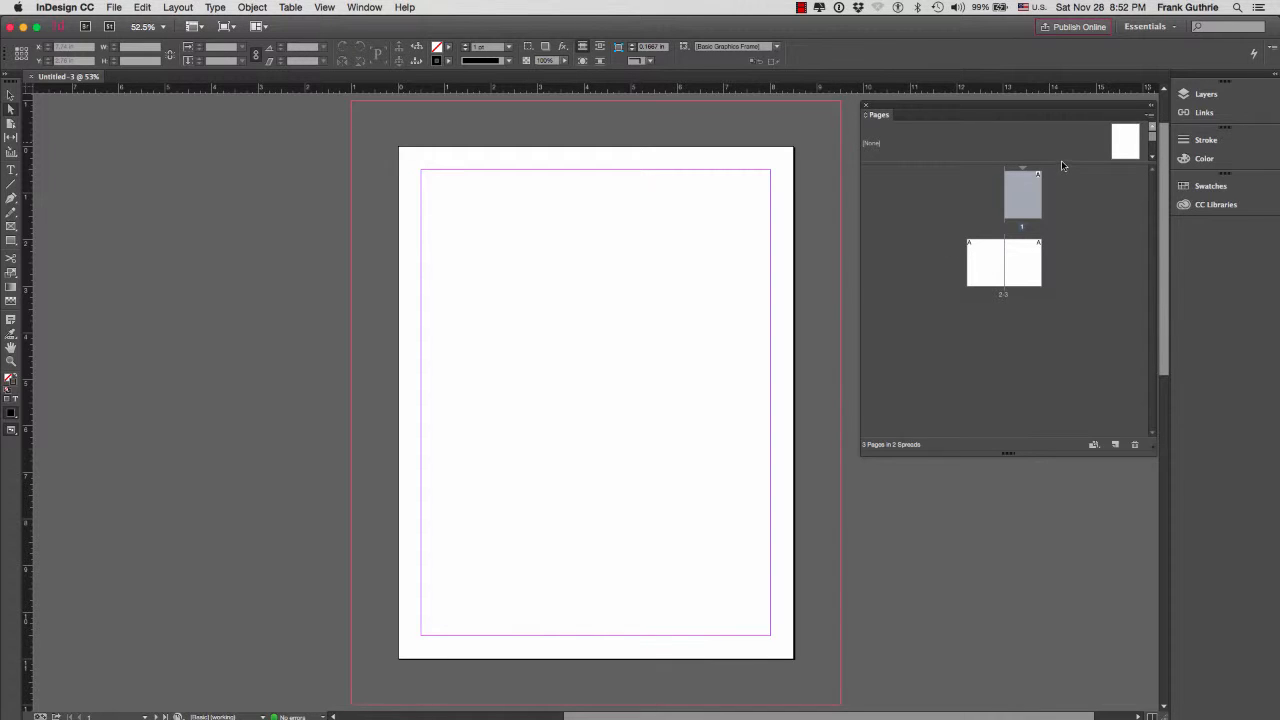
pyautogui.moveTo(1151, 166); pyautogui.dragTo(1152, 236)
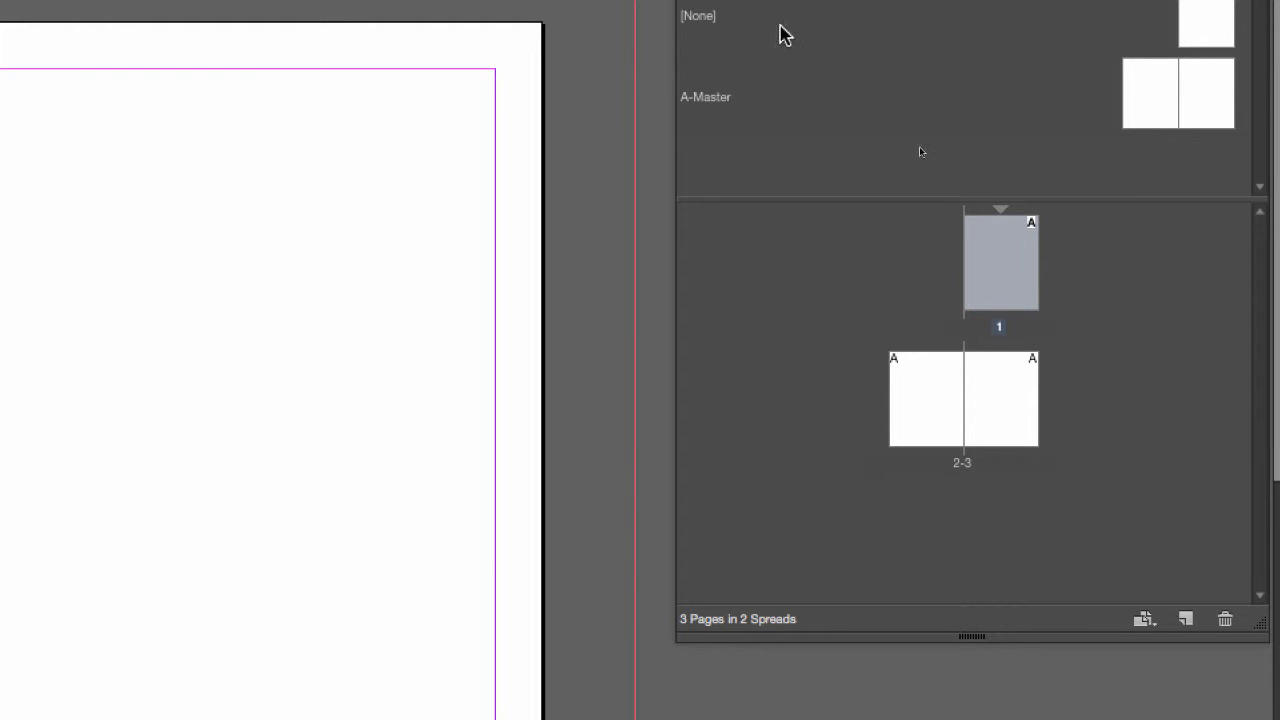
# Step: Apply the [None] master to pages 1, 2 and 3
pyautogui.click(1205, 30)
pyautogui.moveTo(1205, 30)
pyautogui.mouseDown()
pyautogui.moveTo(1143, 63)
pyautogui.moveTo(1020, 242)
pyautogui.mouseUp()
pyautogui.moveTo(1205, 40); pyautogui.dragTo(926, 374)
pyautogui.moveTo(1188, 48); pyautogui.dragTo(1013, 376)
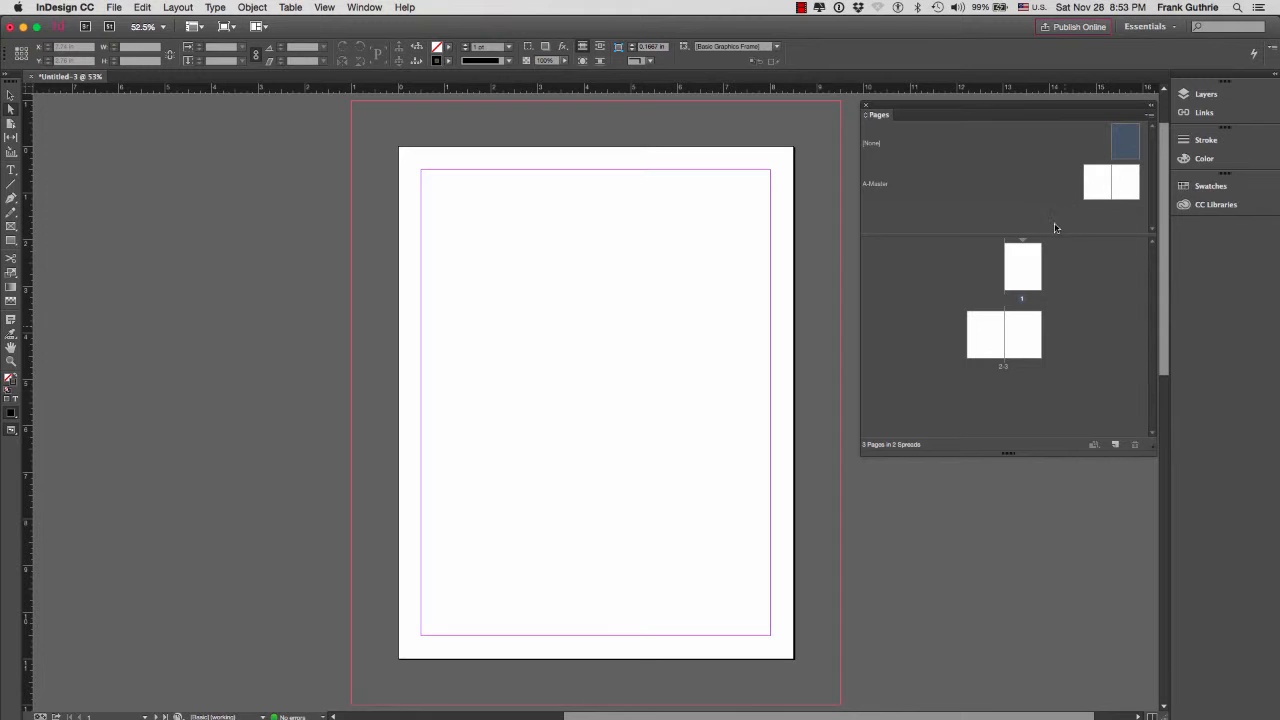
# Step: Open the A-Master spread and draw a text frame across the left page's width, just below the bottom margin line
pyautogui.doubleClick(993, 363)
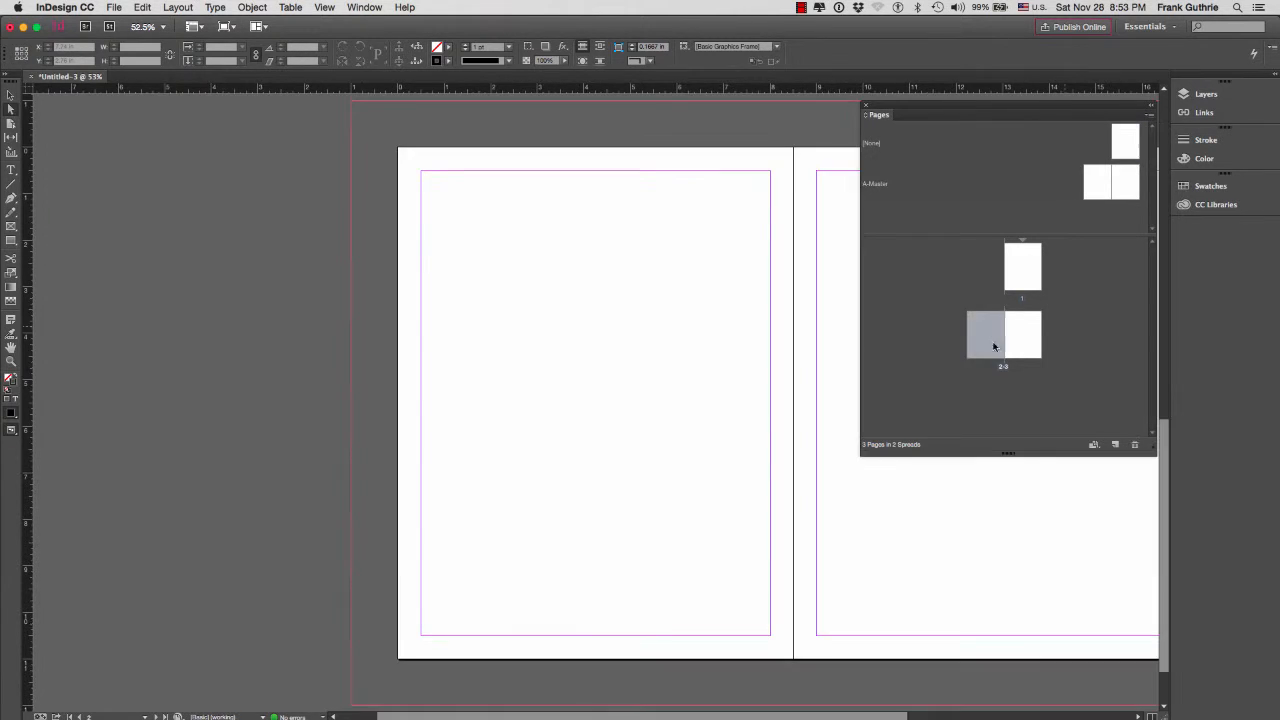
pyautogui.moveTo(570, 364); pyautogui.dragTo(466, 366)
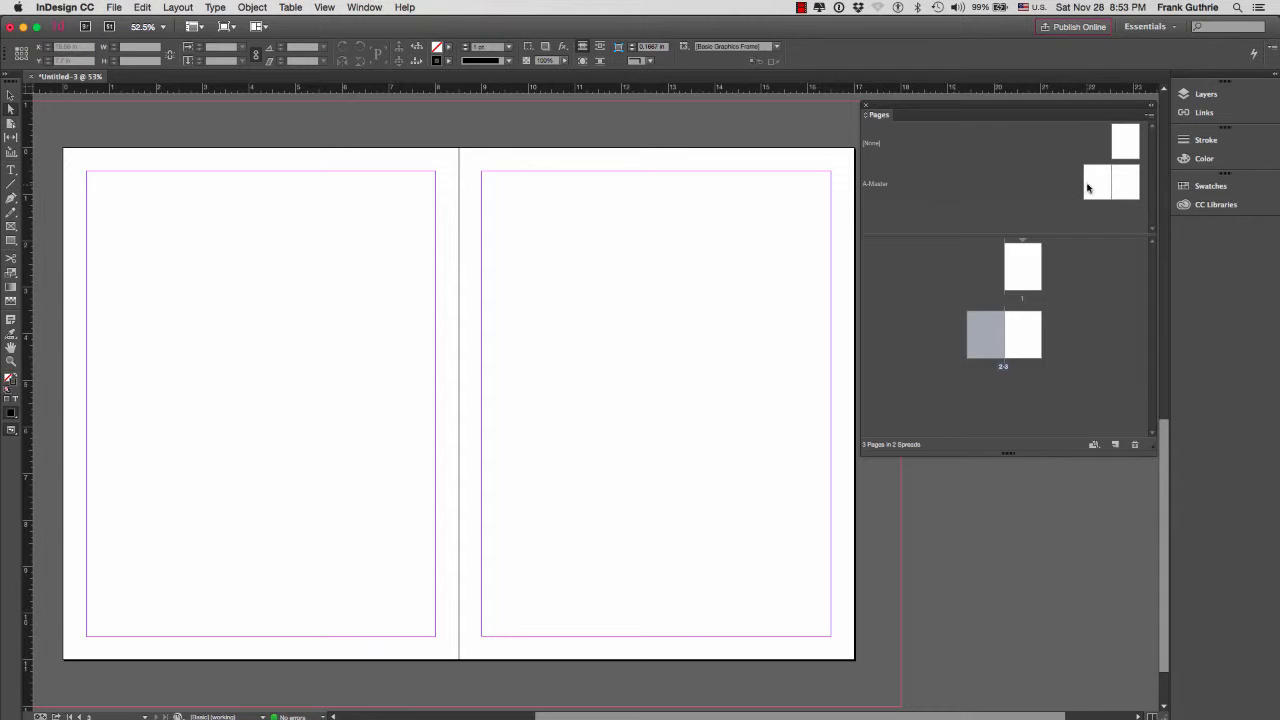
pyautogui.hotkey('shift', 'pagedown')
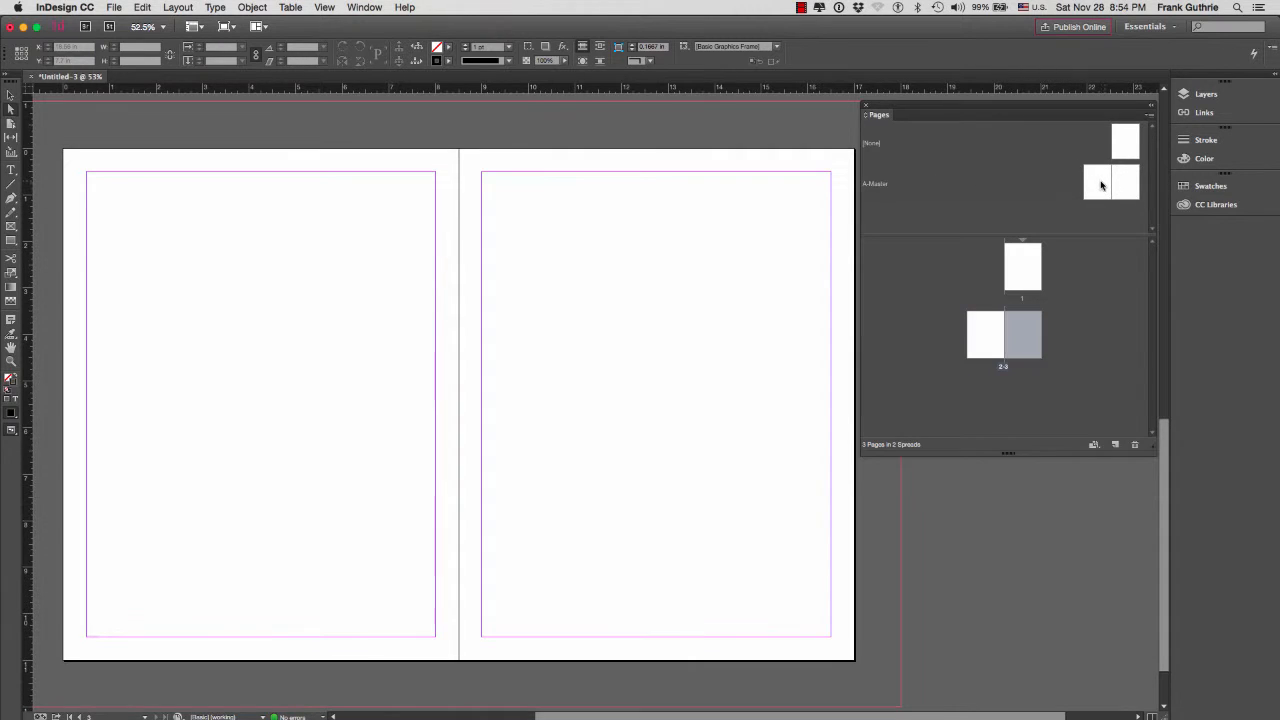
pyautogui.doubleClick(1100, 184)
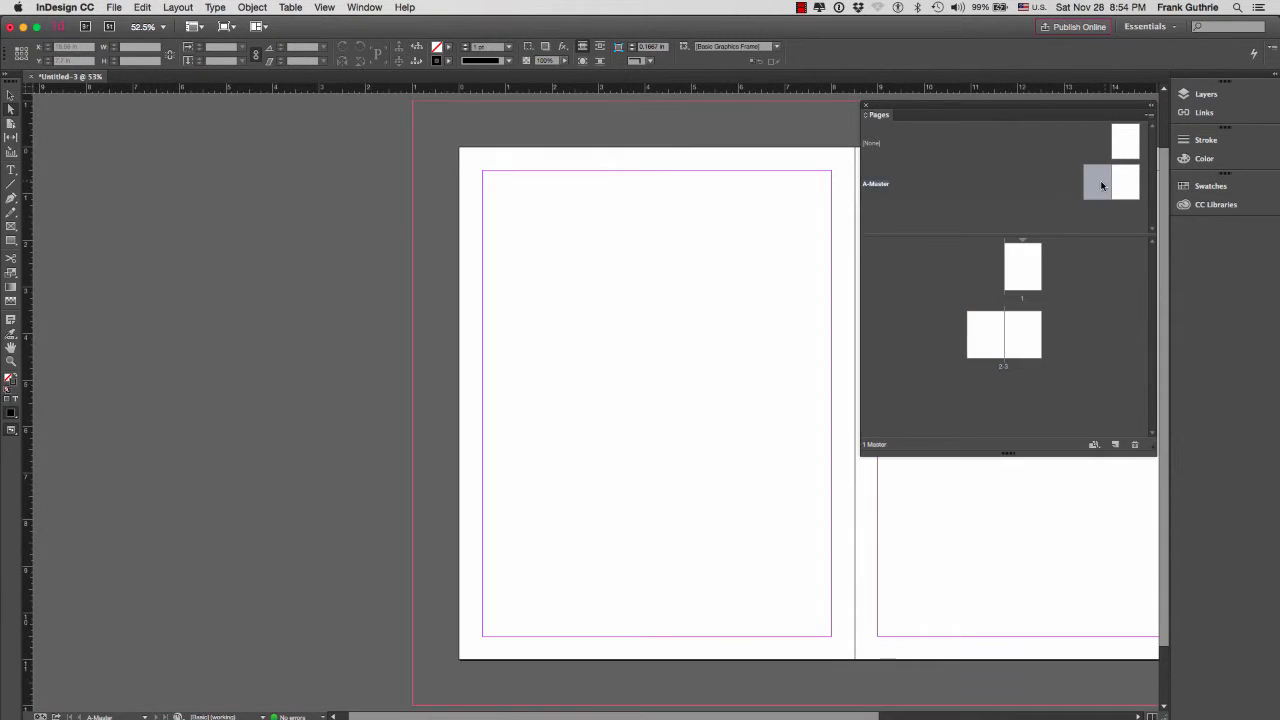
pyautogui.moveTo(815, 233); pyautogui.dragTo(545, 233)
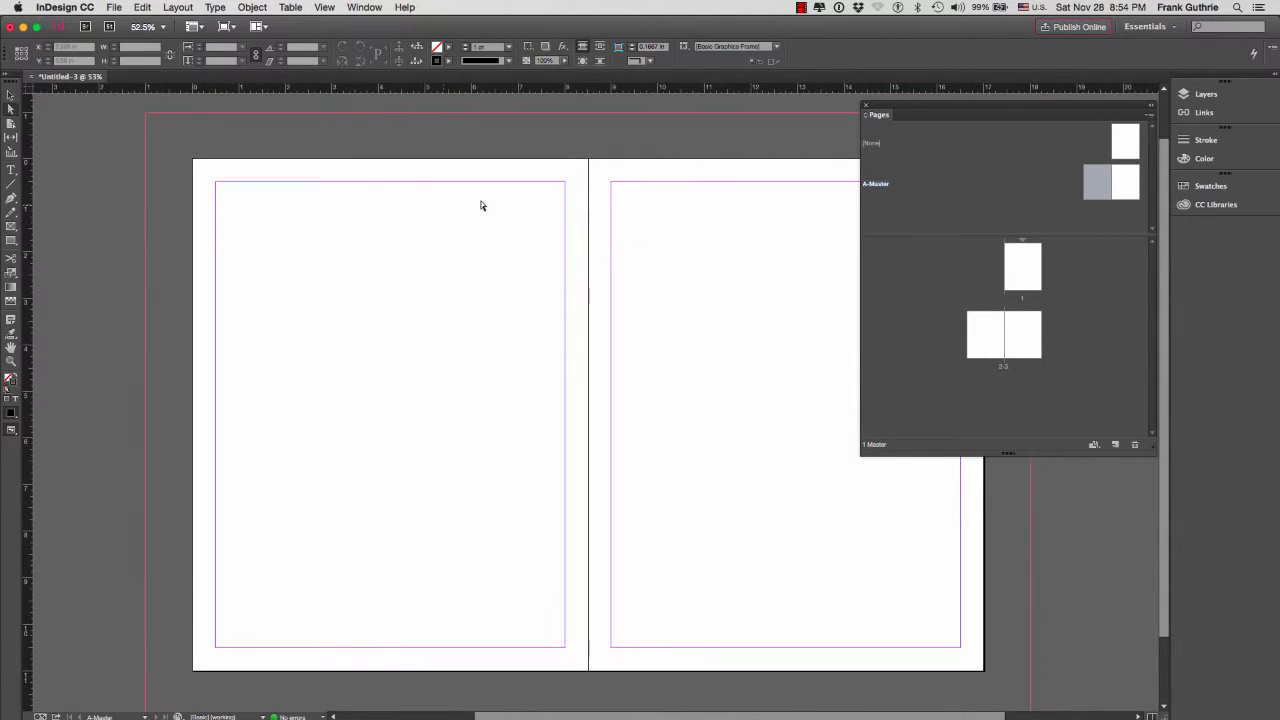
pyautogui.click(11, 171)
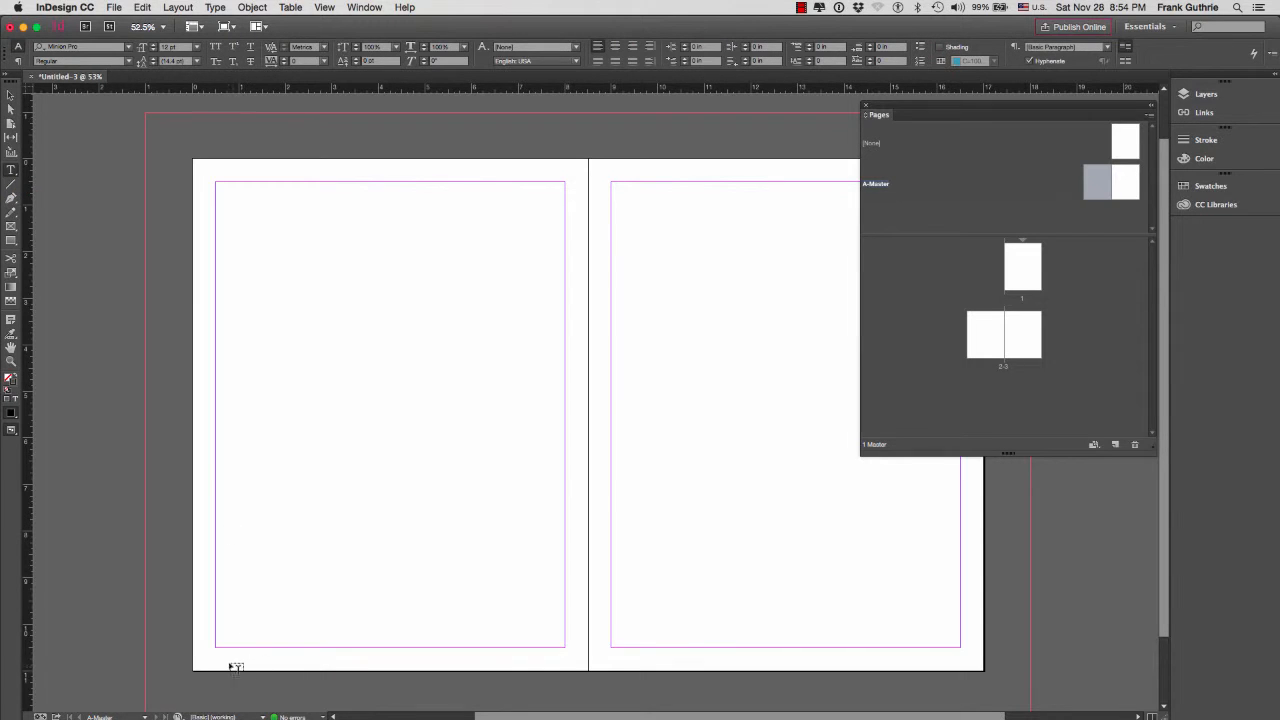
pyautogui.moveTo(218, 650); pyautogui.dragTo(565, 674)
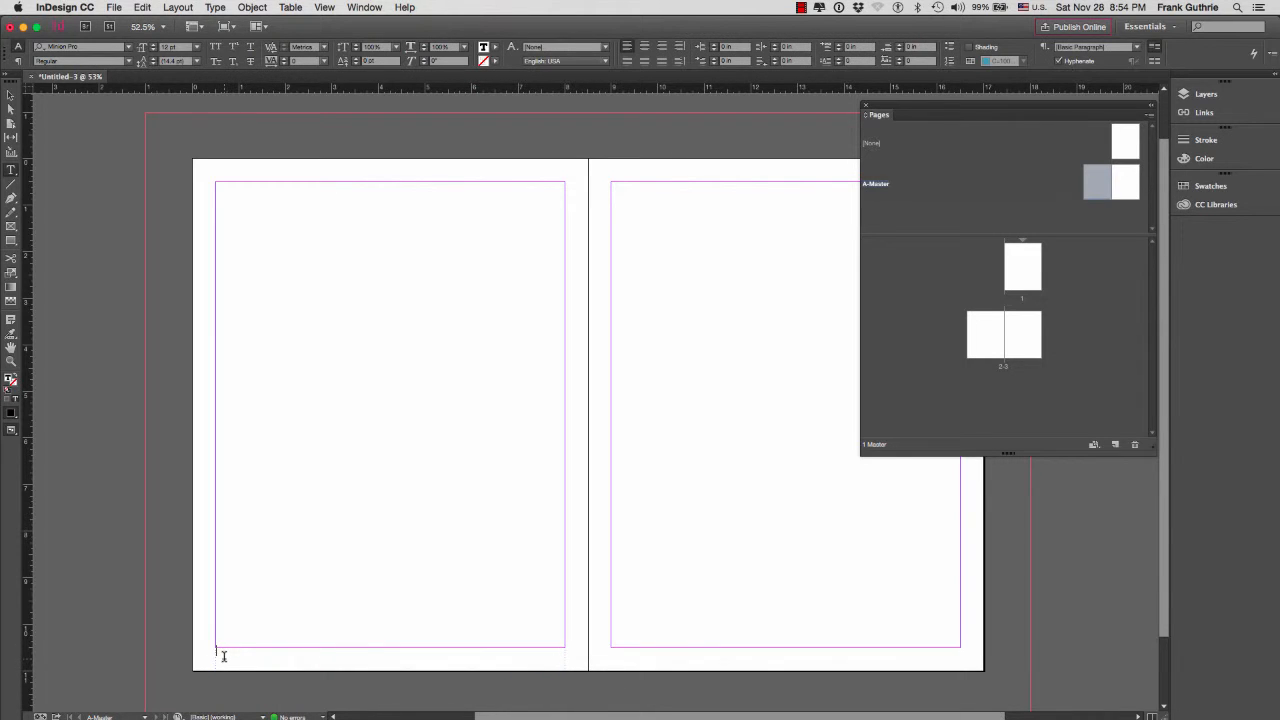
# Step: Enter "Page" followed by a Current Page Number marker in the text frame on the A-Master
pyautogui.press('alt+shift+super+n')
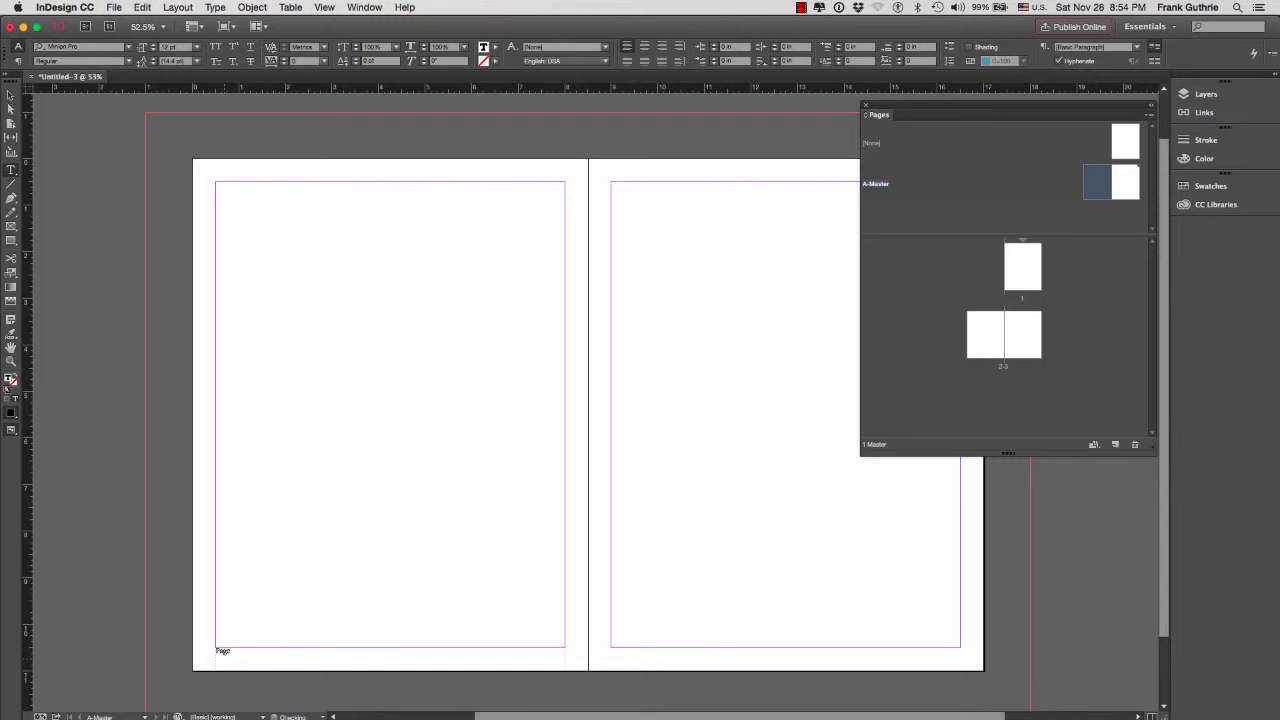
pyautogui.click(216, 7)
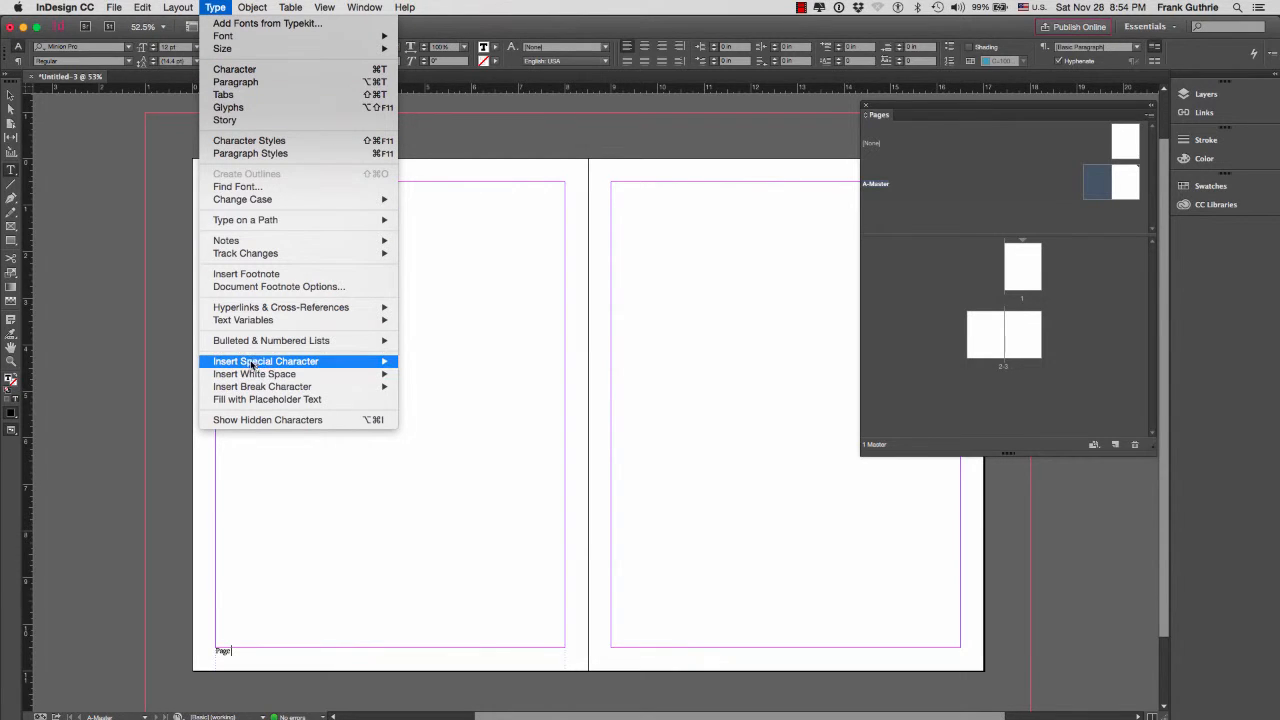
pyautogui.moveTo(284, 364)
pyautogui.moveTo(422, 376)
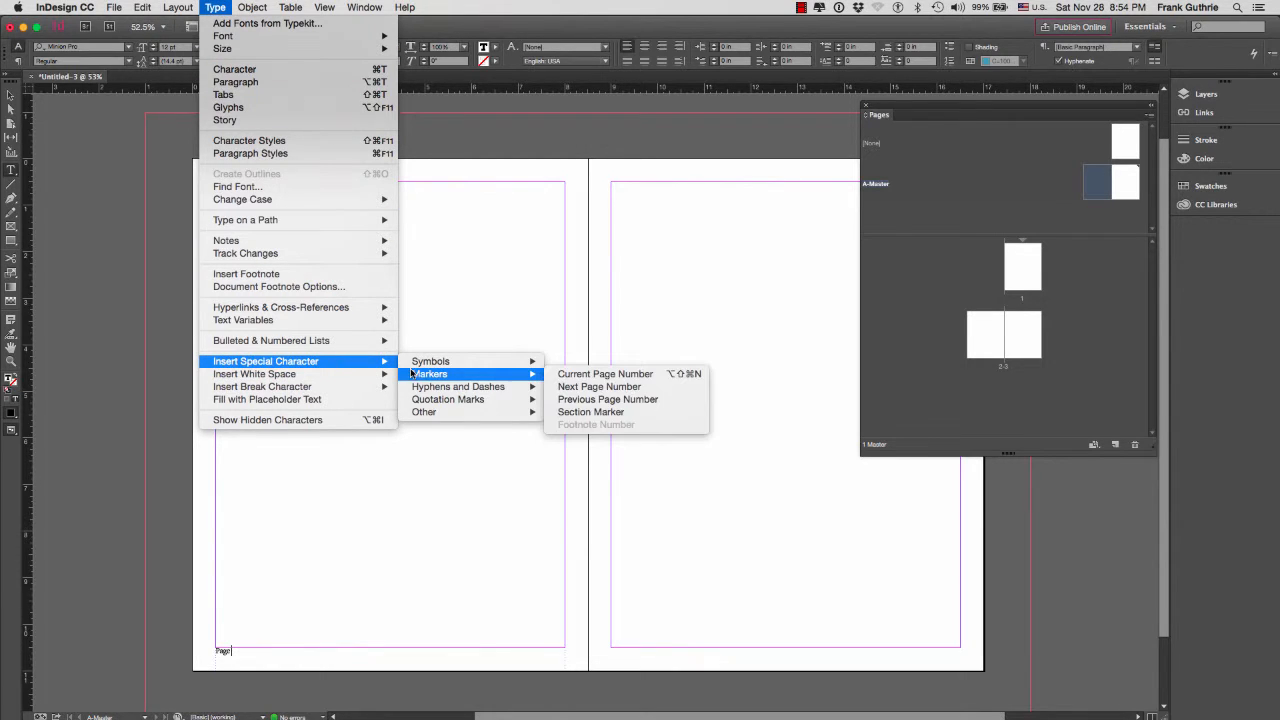
pyautogui.click(627, 380)
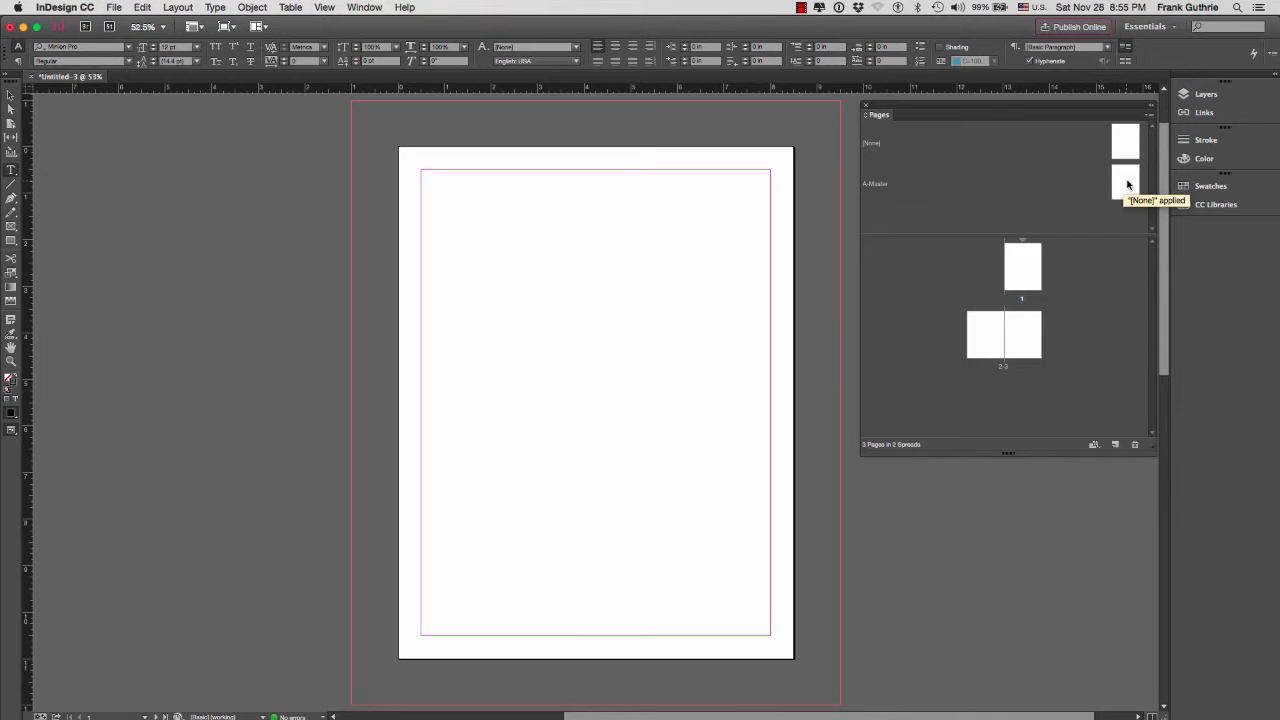
# Step: Apply the A-Master to pages 1, 2 and 3 of the document
pyautogui.moveTo(1127, 184); pyautogui.dragTo(1022, 265)
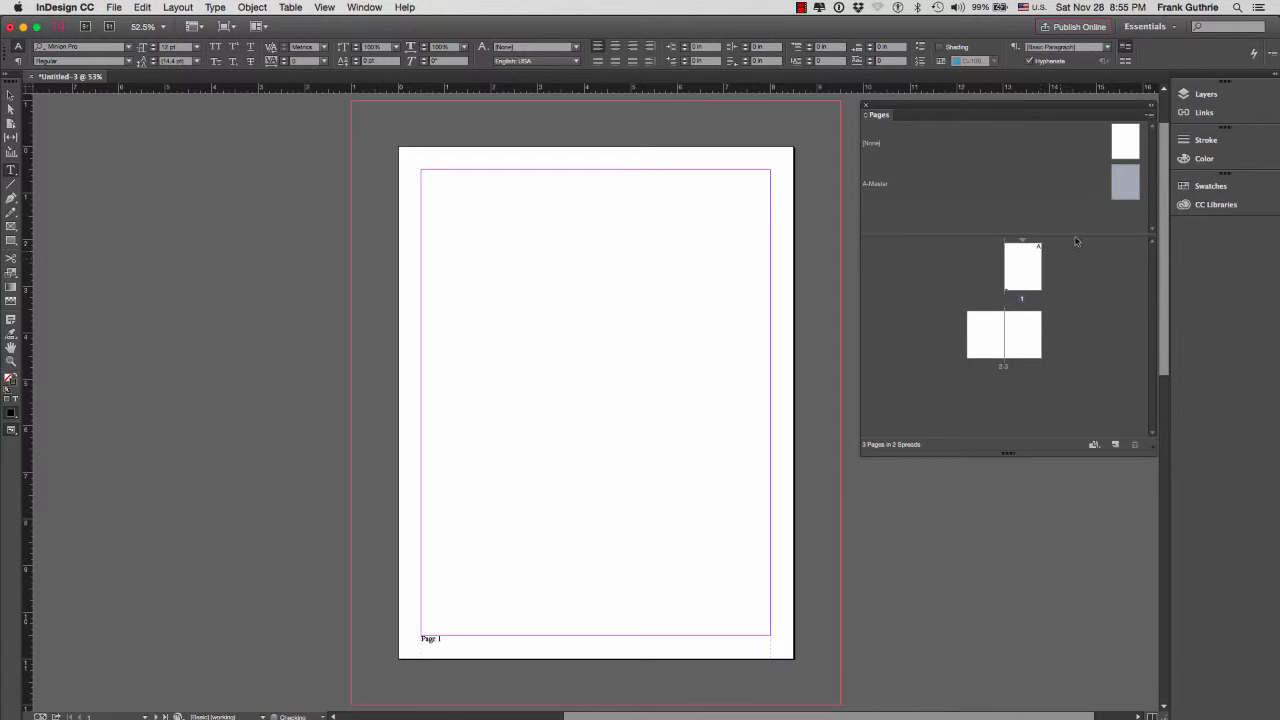
pyautogui.moveTo(1127, 183); pyautogui.dragTo(990, 329)
pyautogui.doubleClick(1026, 340)
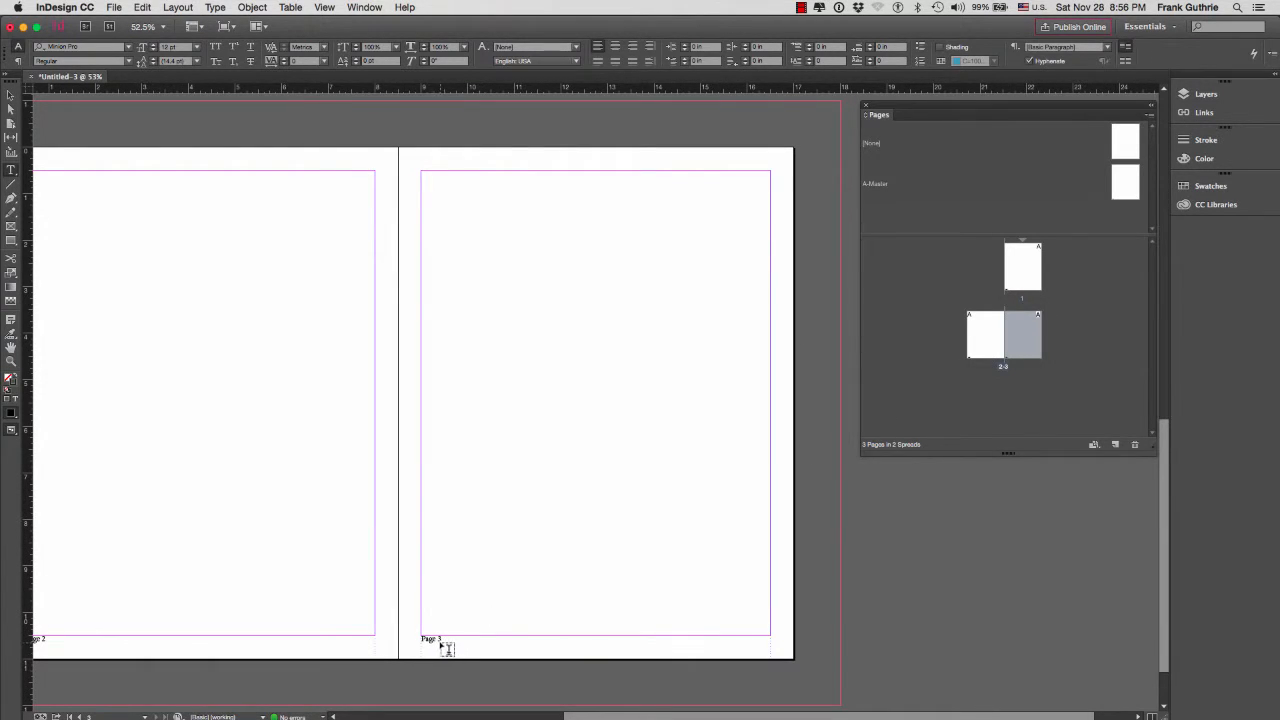
# Step: Examine the page numbers at the foot of page 1 and of the spread with pages 2 and 3
pyautogui.press('h')
pyautogui.moveTo(532, 432); pyautogui.dragTo(639, 449)
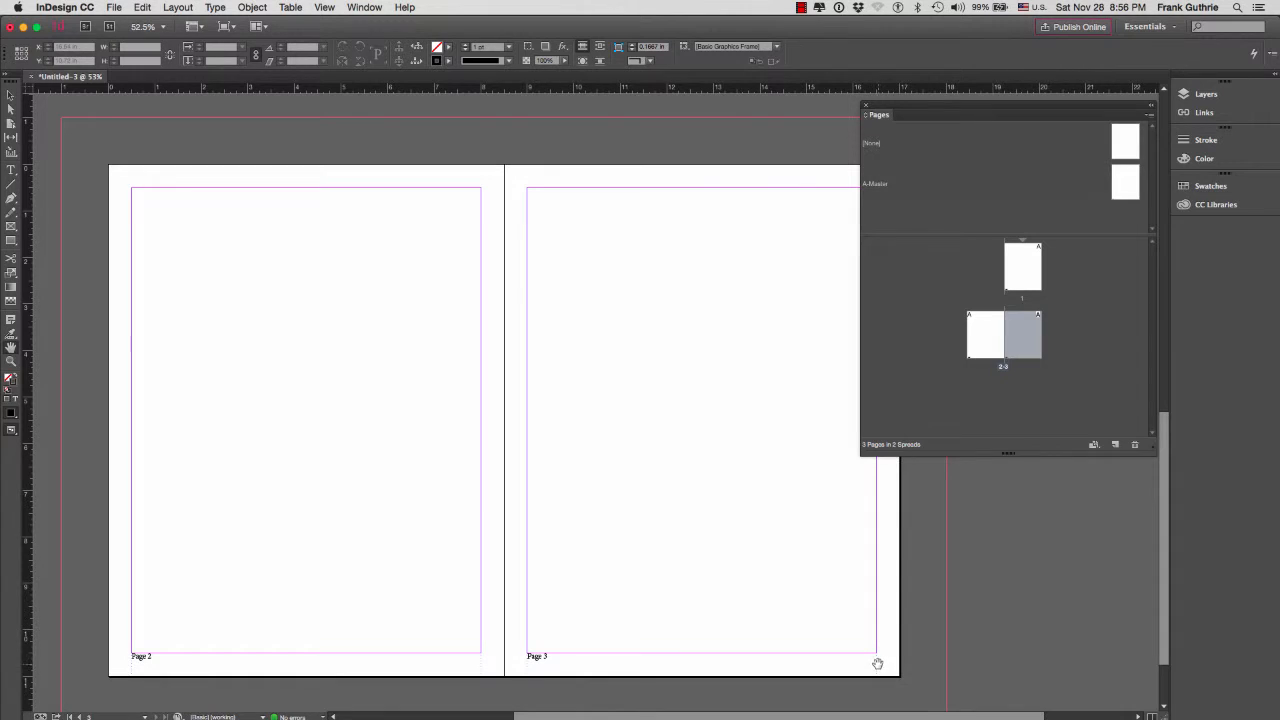
pyautogui.doubleClick(1035, 262)
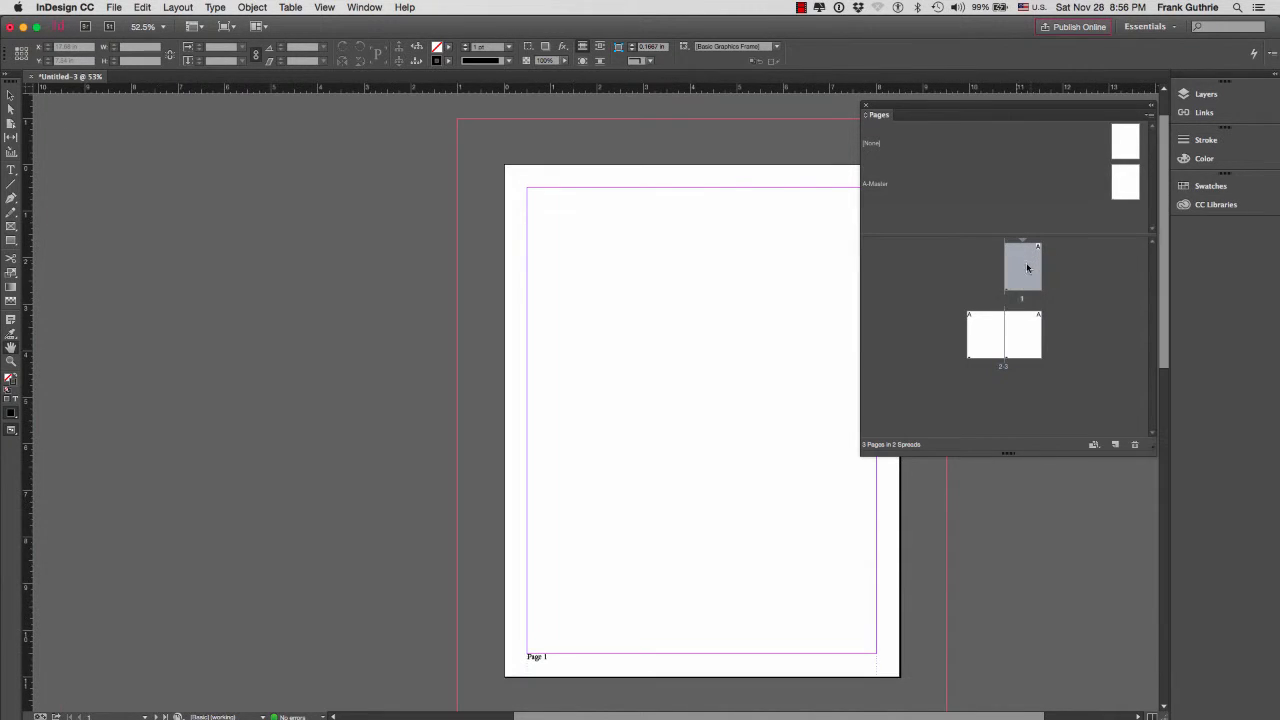
pyautogui.doubleClick(985, 334)
pyautogui.doubleClick(1022, 334)
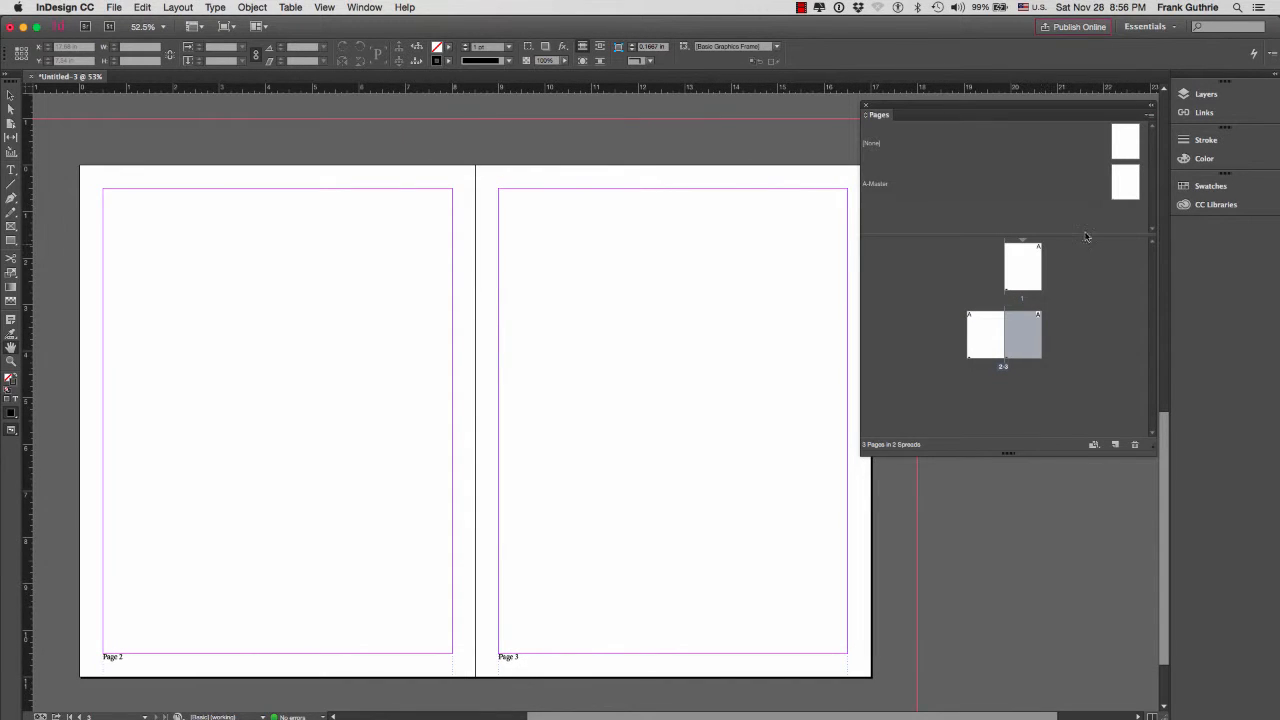
# Step: Open the A-Master and set its number of pages to 2 in the Master Options
pyautogui.doubleClick(1126, 182)
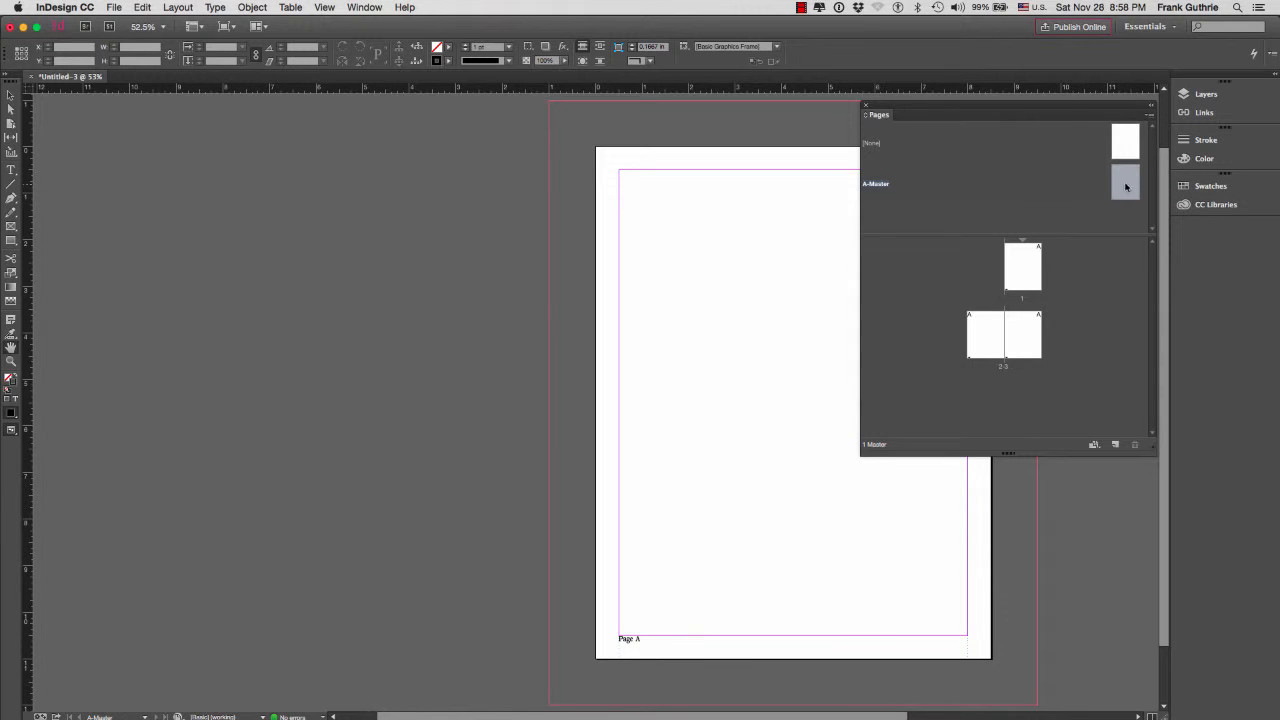
pyautogui.click(1150, 117)
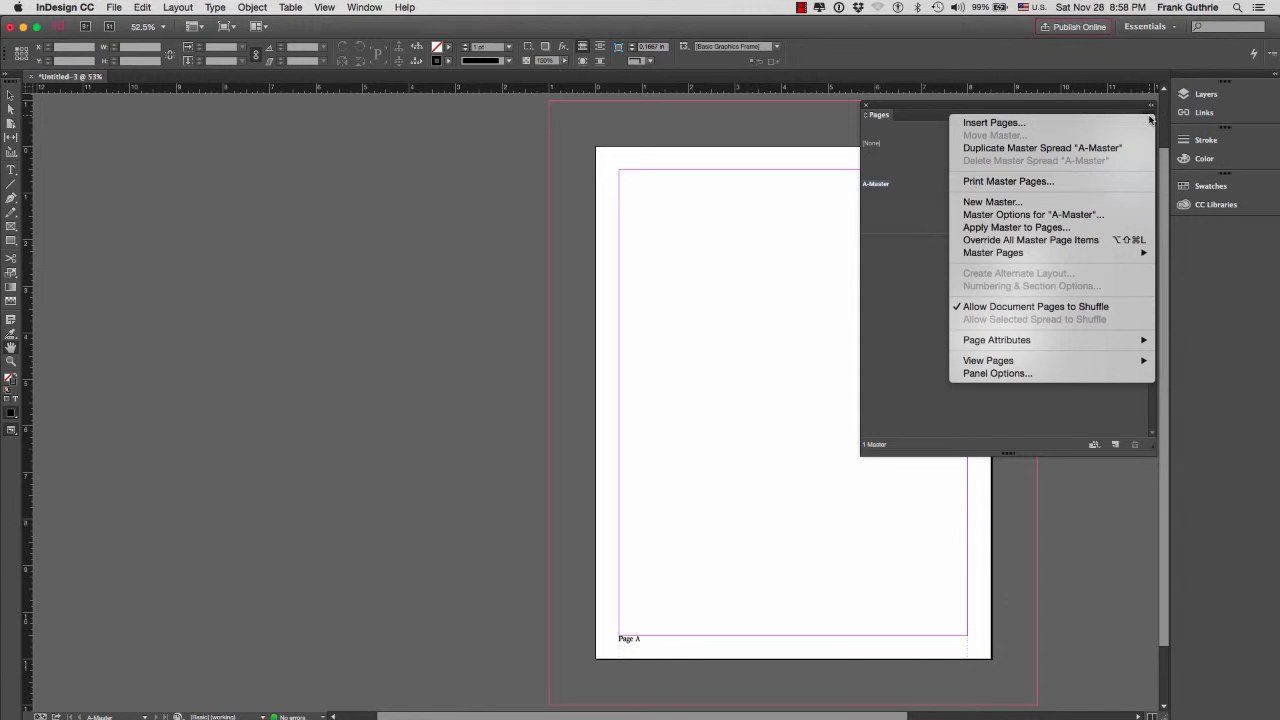
pyautogui.click(1049, 216)
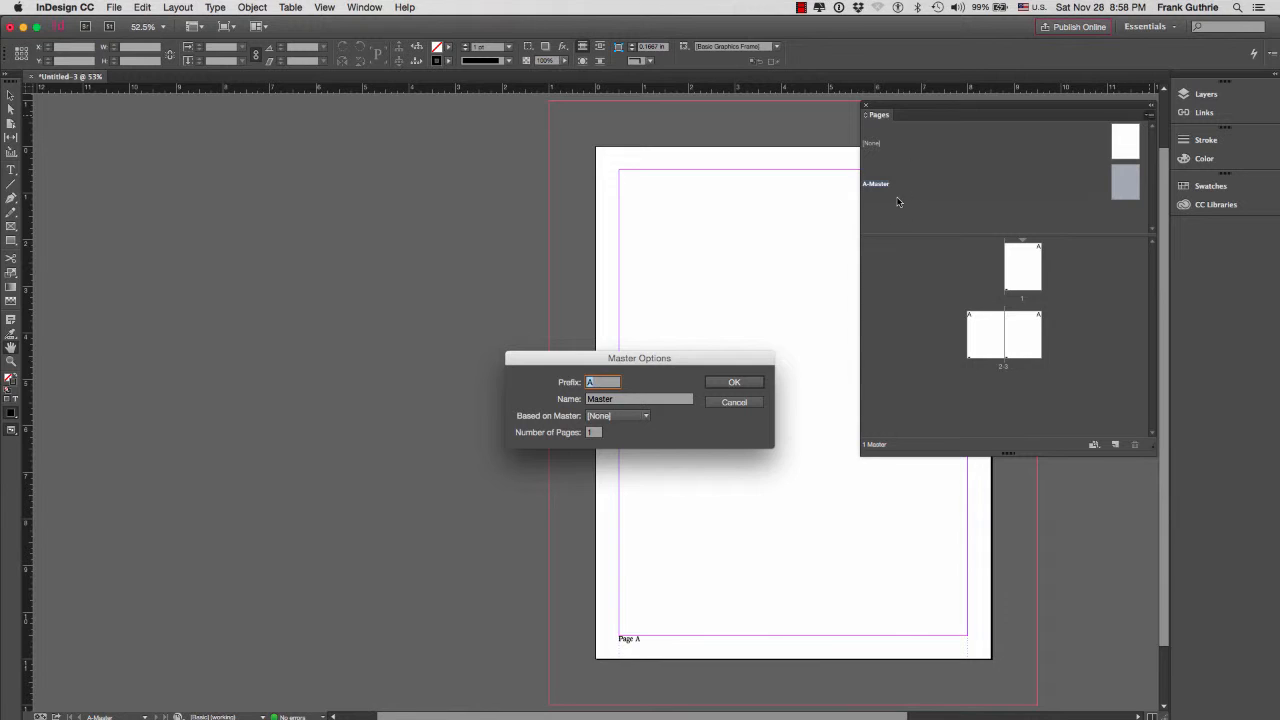
pyautogui.click(587, 432)
pyautogui.write('2')
pyautogui.click(735, 388)
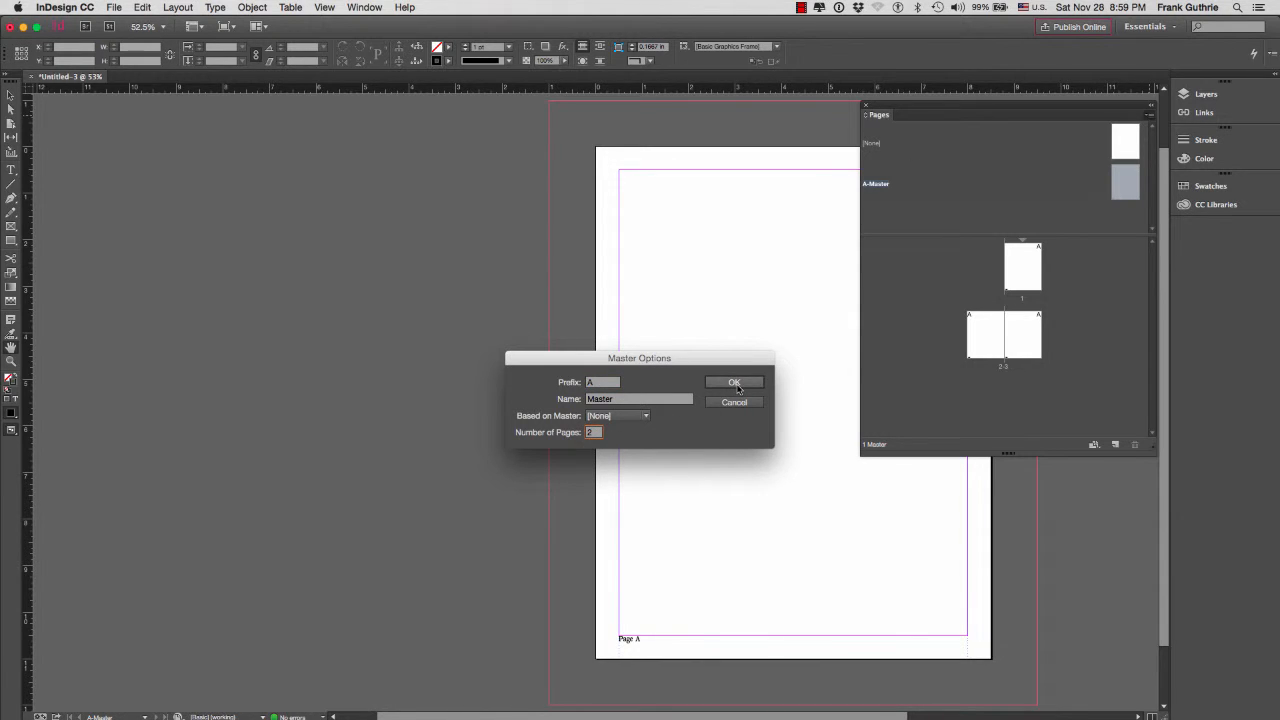
pyautogui.click(736, 388)
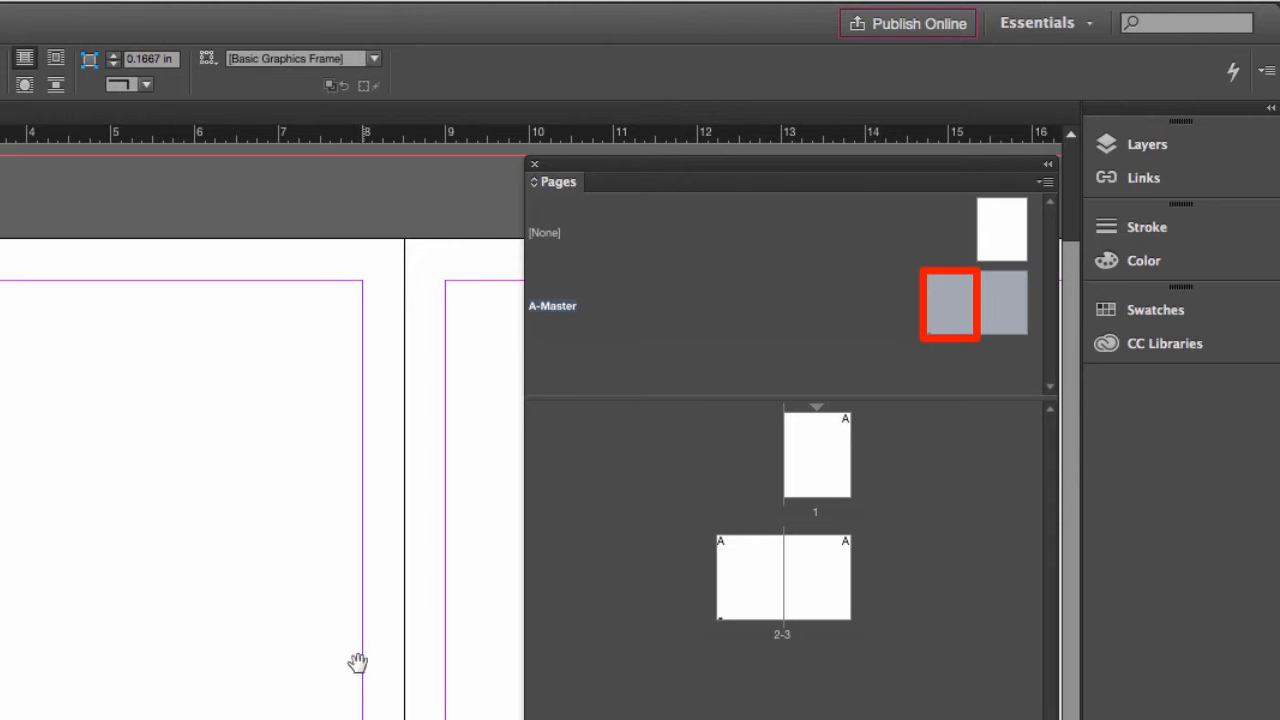
# Step: Copy the page number text frame from the A-Master's left page to the same spot below the right page's bottom margin
pyautogui.moveTo(309, 646); pyautogui.dragTo(0, 654)
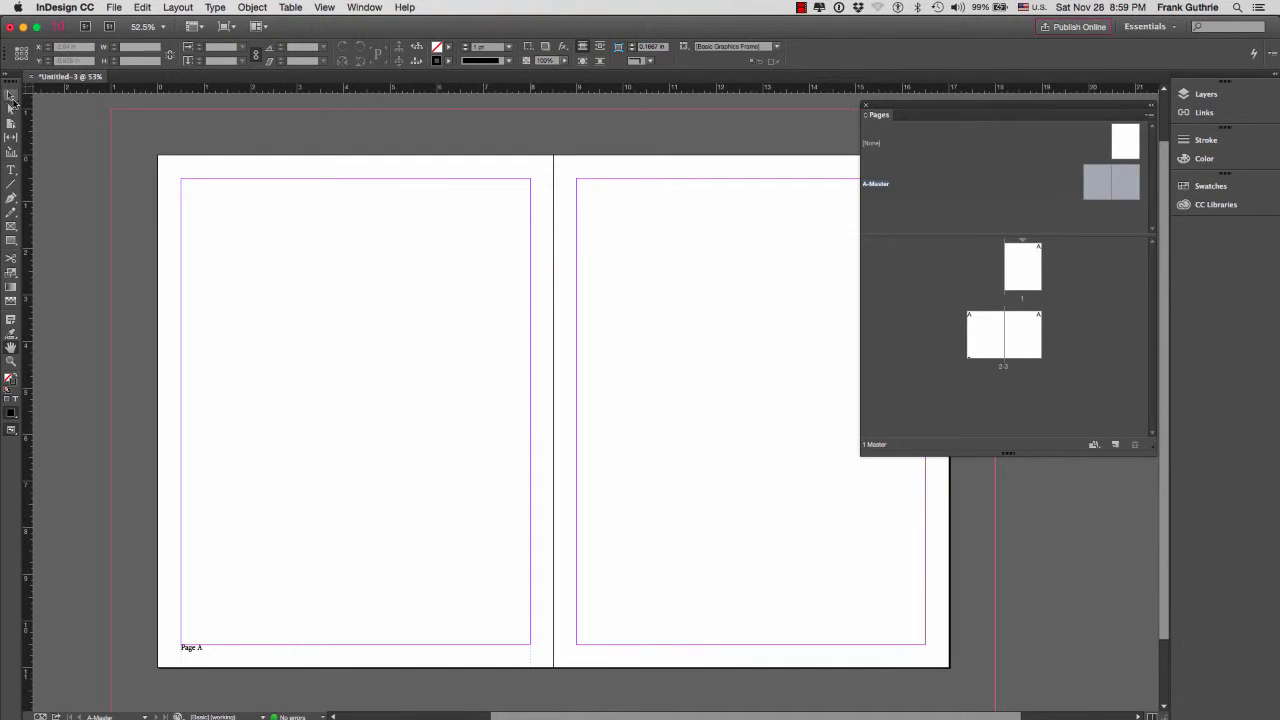
pyautogui.click(11, 96)
pyautogui.click(437, 648)
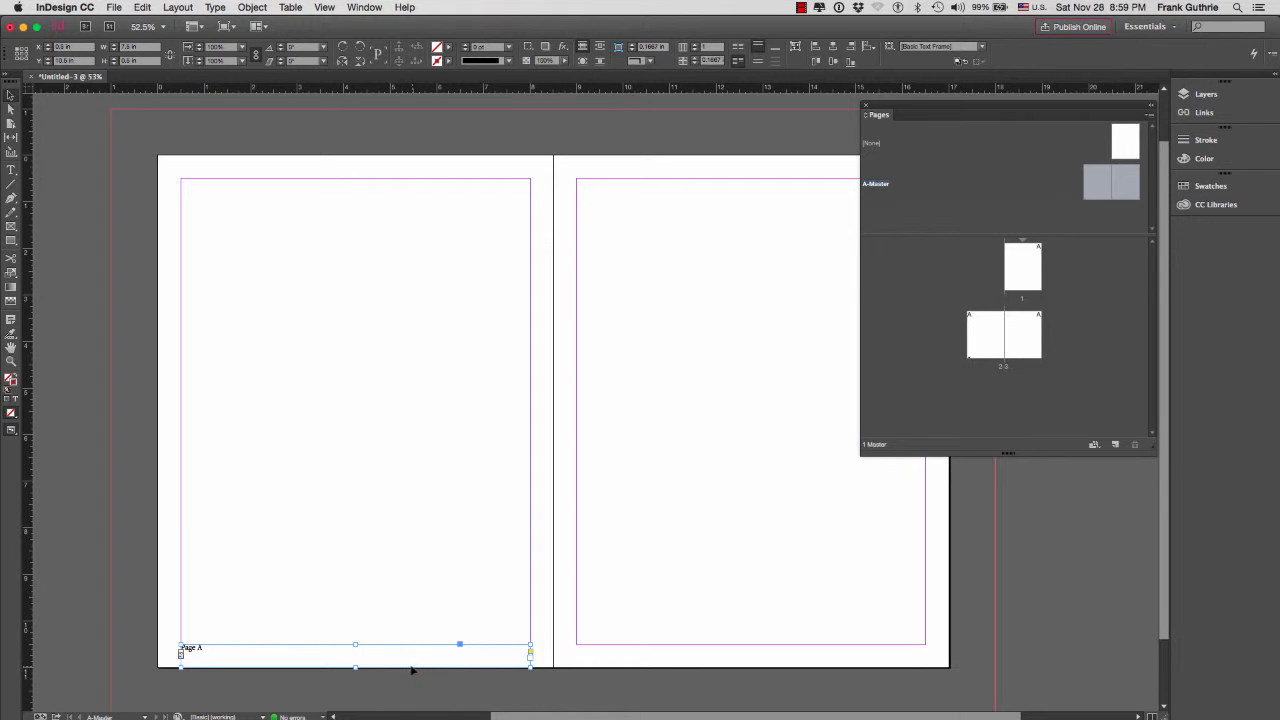
pyautogui.click(640, 656)
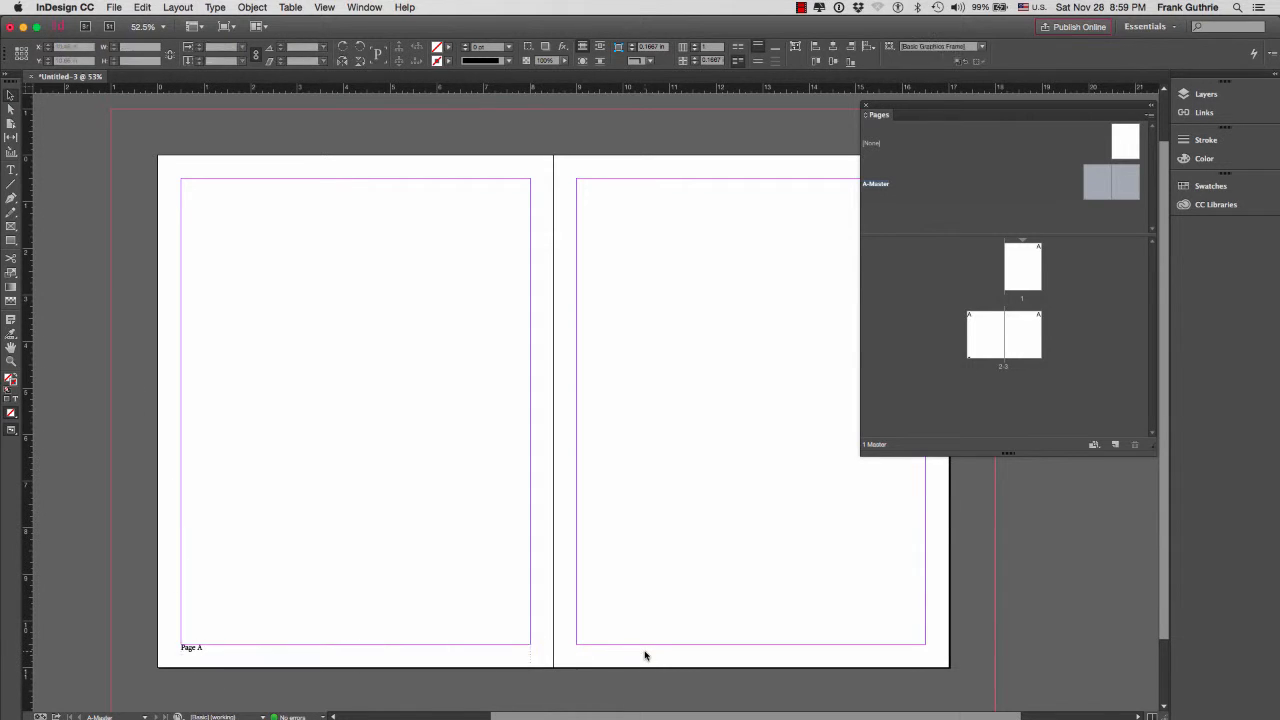
pyautogui.press('super+v')
pyautogui.moveTo(625, 404); pyautogui.dragTo(789, 662)
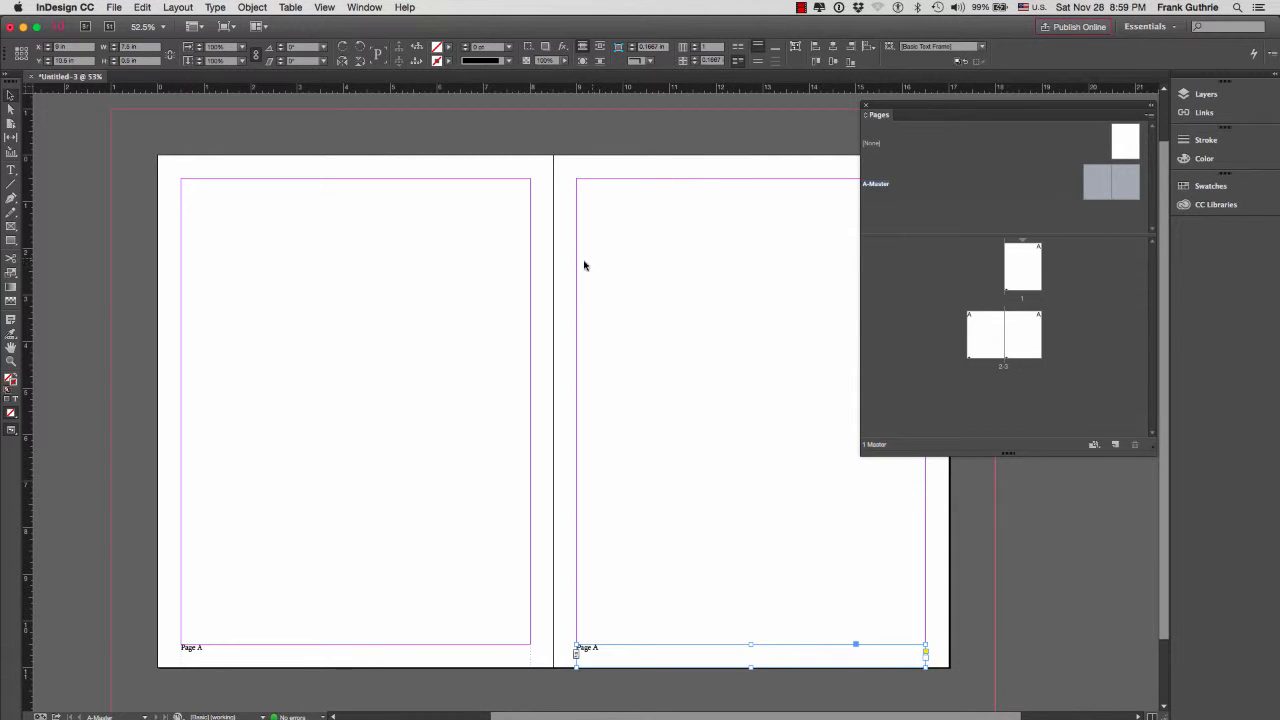
# Step: Right-align the "Page A" text in the frame on the A-Master's right page
pyautogui.click(11, 170)
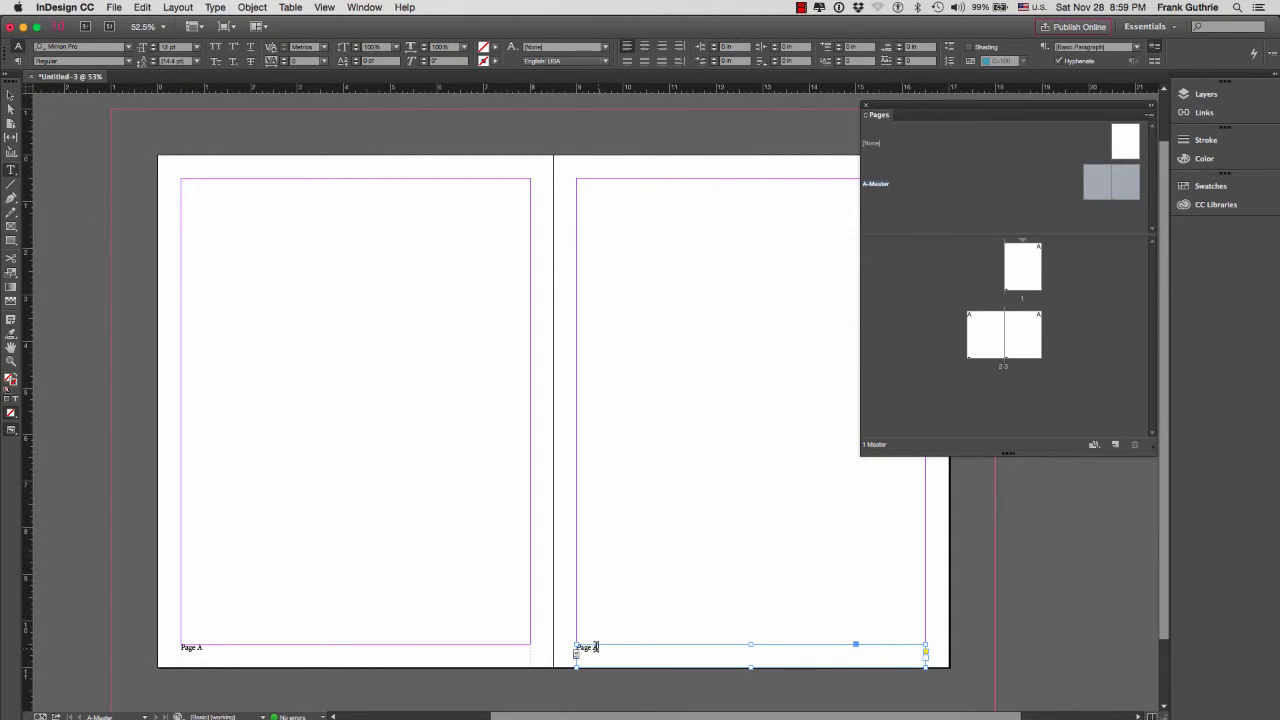
pyautogui.moveTo(597, 647); pyautogui.dragTo(575, 647)
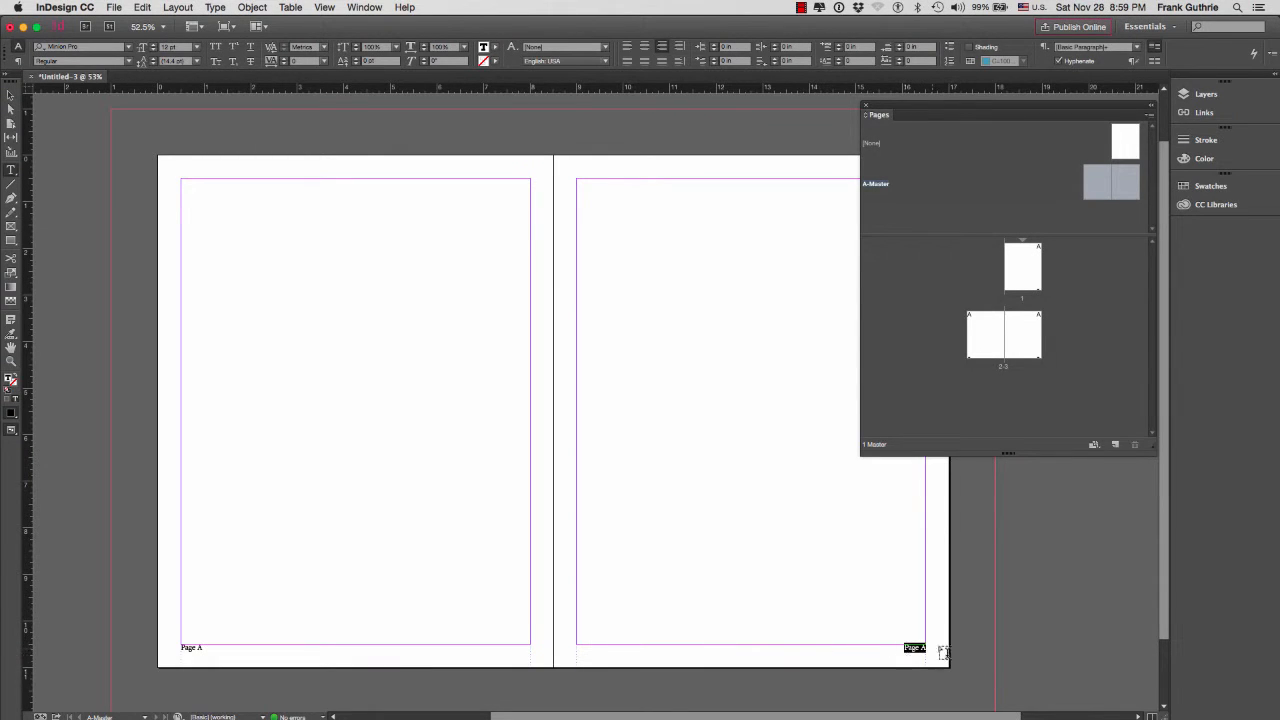
pyautogui.press('Escape')
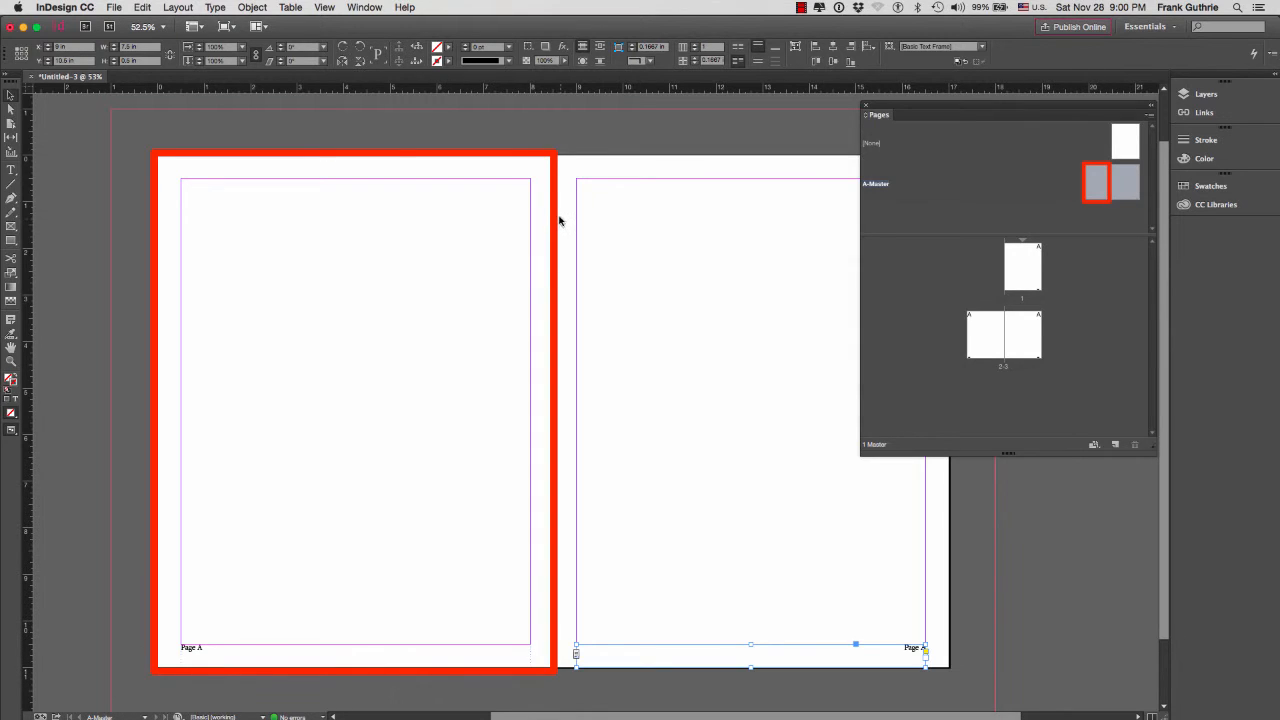
pyautogui.click(568, 134)
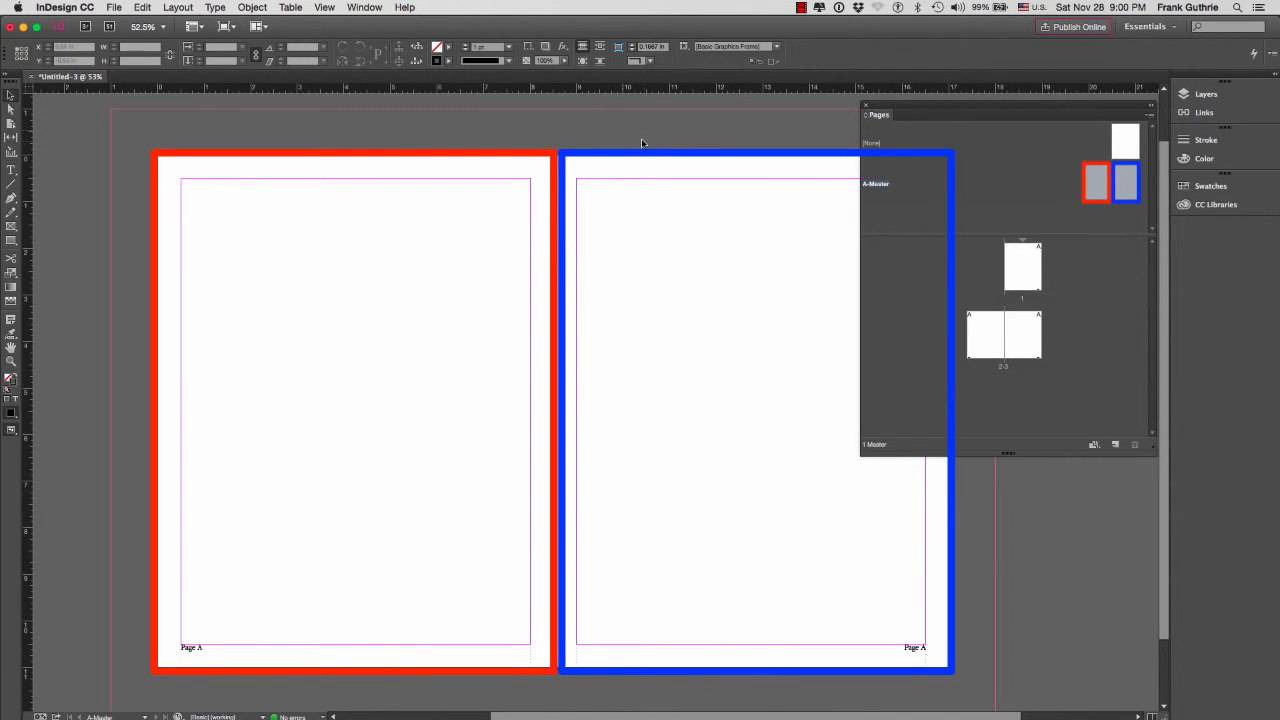
# Step: Apply the A-Master's right page to pages 1 and 3, and its left page to page 2
pyautogui.click(1035, 270)
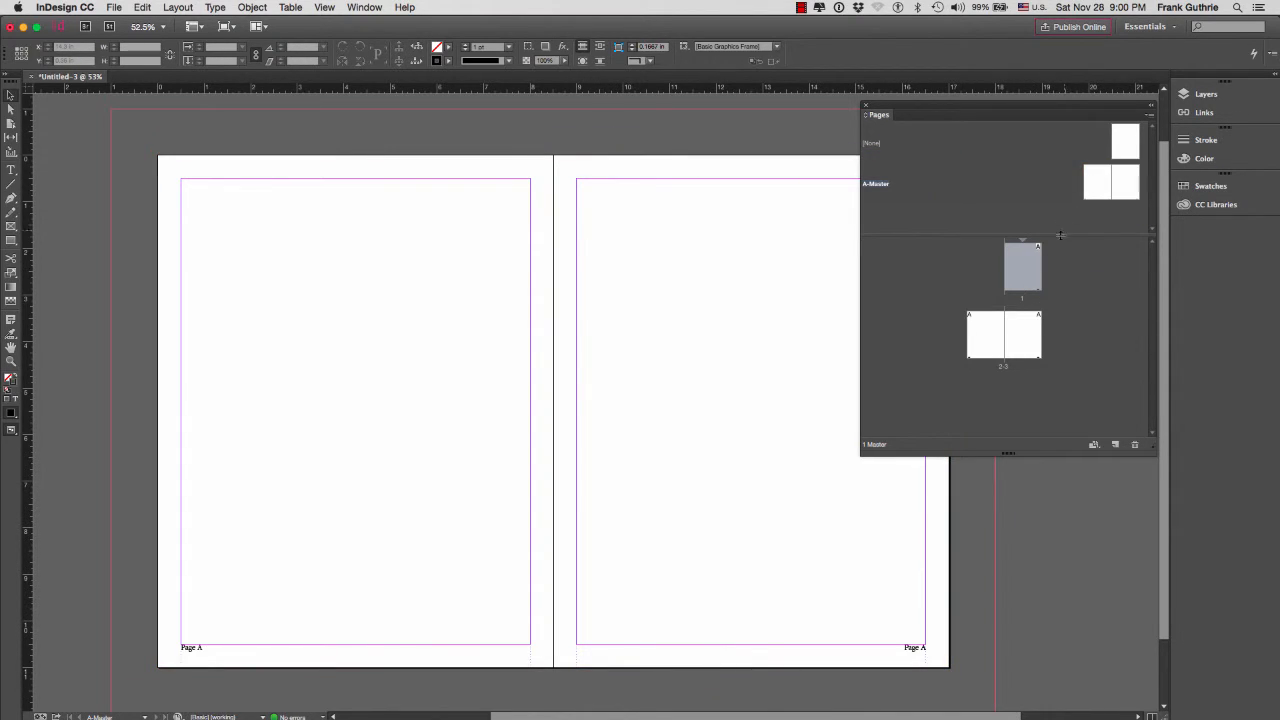
pyautogui.doubleClick(1026, 277)
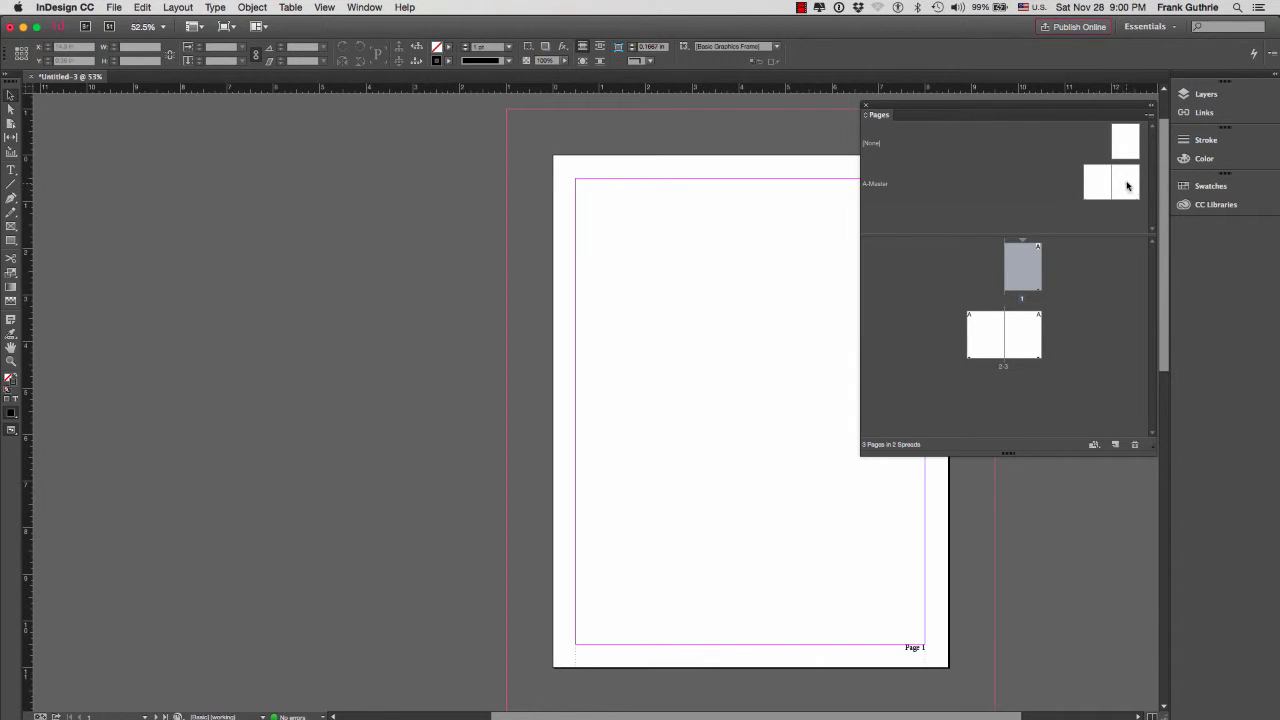
pyautogui.moveTo(1126, 185); pyautogui.dragTo(1024, 273)
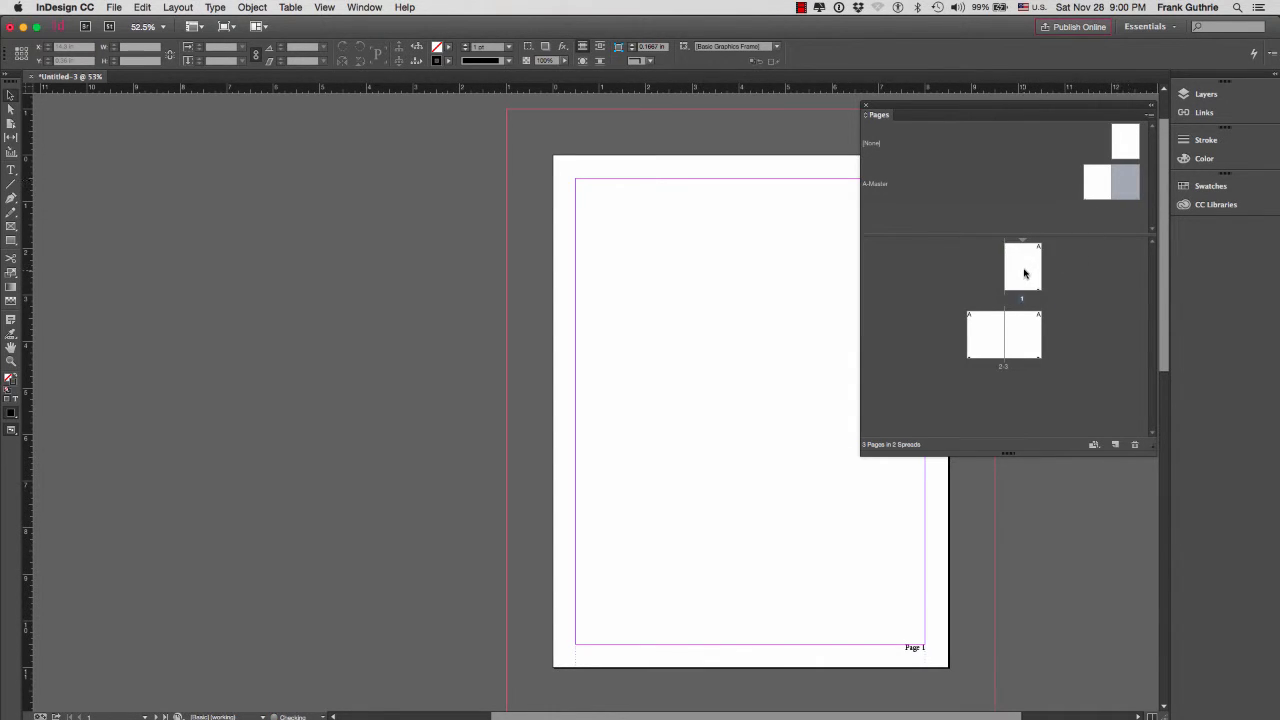
pyautogui.doubleClick(989, 335)
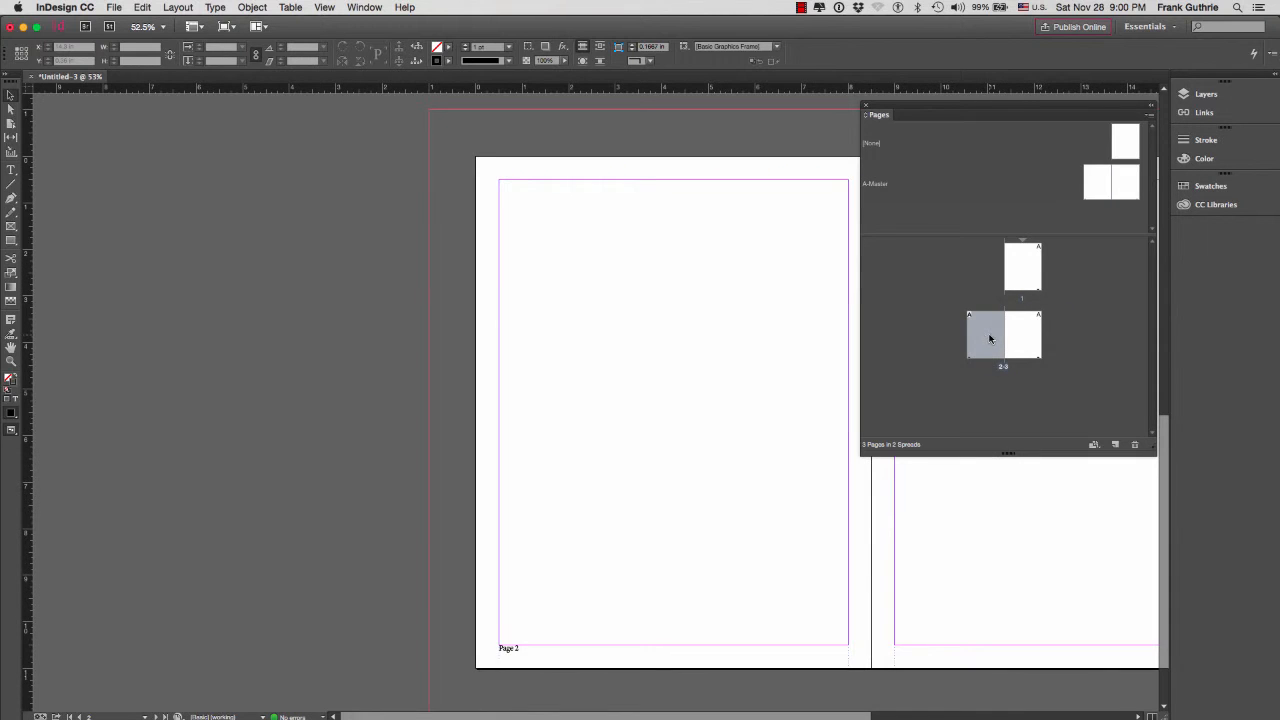
pyautogui.moveTo(812, 362); pyautogui.dragTo(611, 360)
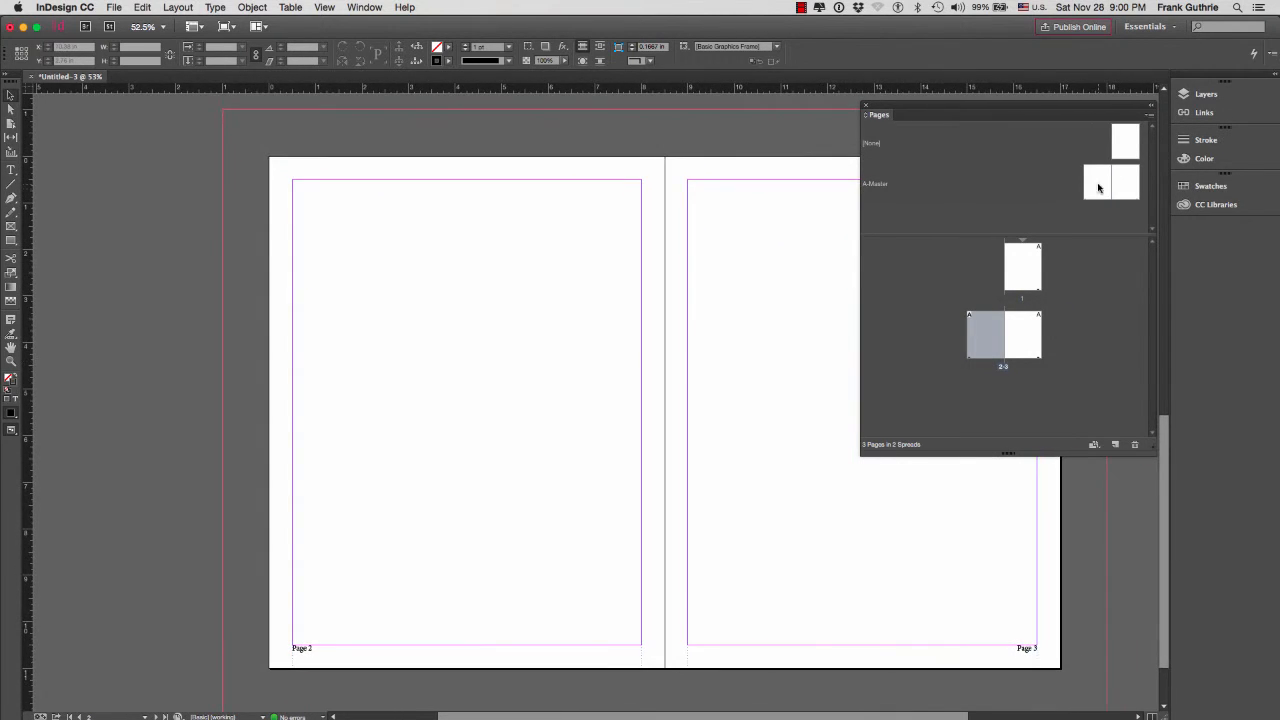
pyautogui.moveTo(1100, 187); pyautogui.dragTo(984, 316)
pyautogui.moveTo(1126, 189); pyautogui.dragTo(1037, 341)
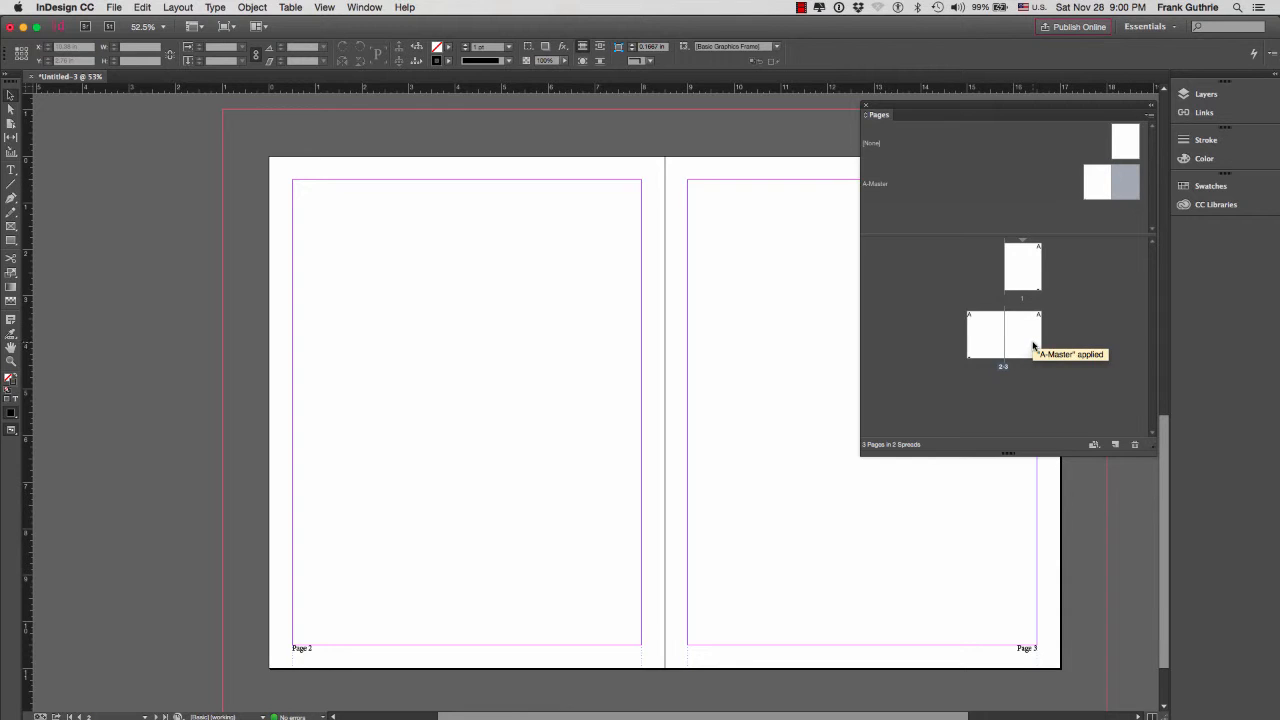
pyautogui.click(1041, 183)
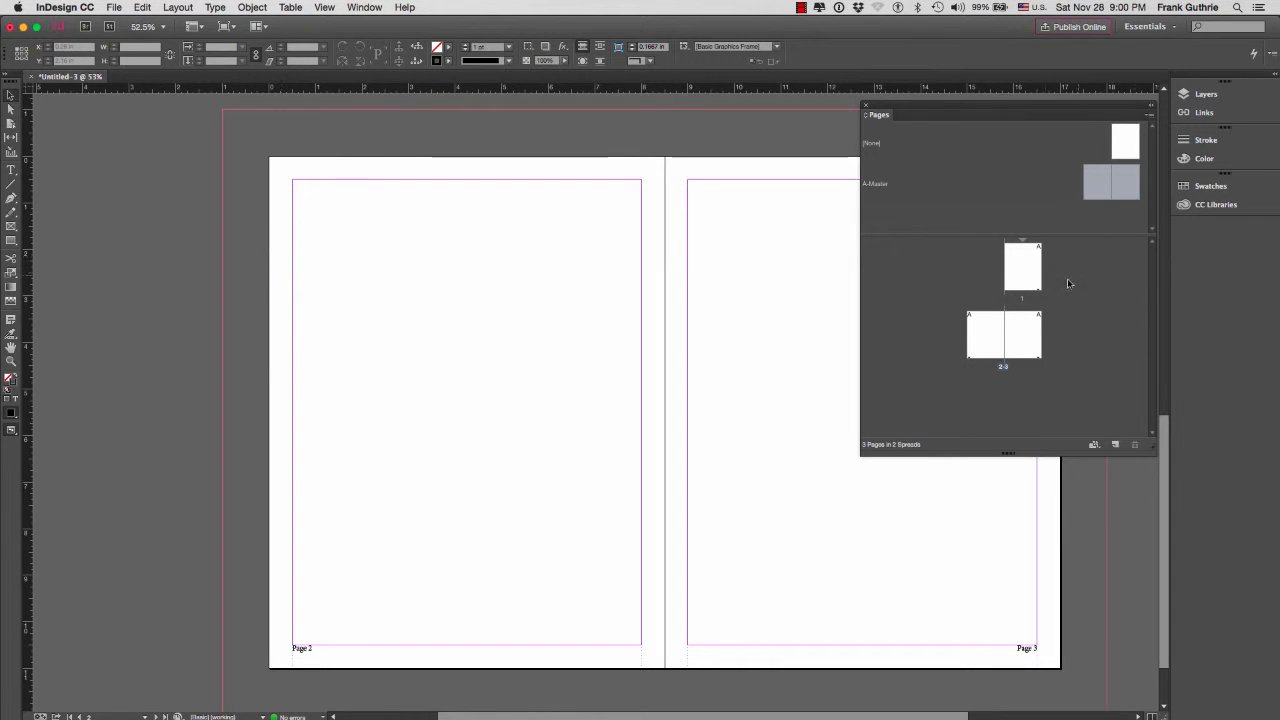
# Step: Draw a rectangle about 8.64 in wide and 0.96 in high across the foot of the A-Master's left page, covering the page number
pyautogui.click(988, 342)
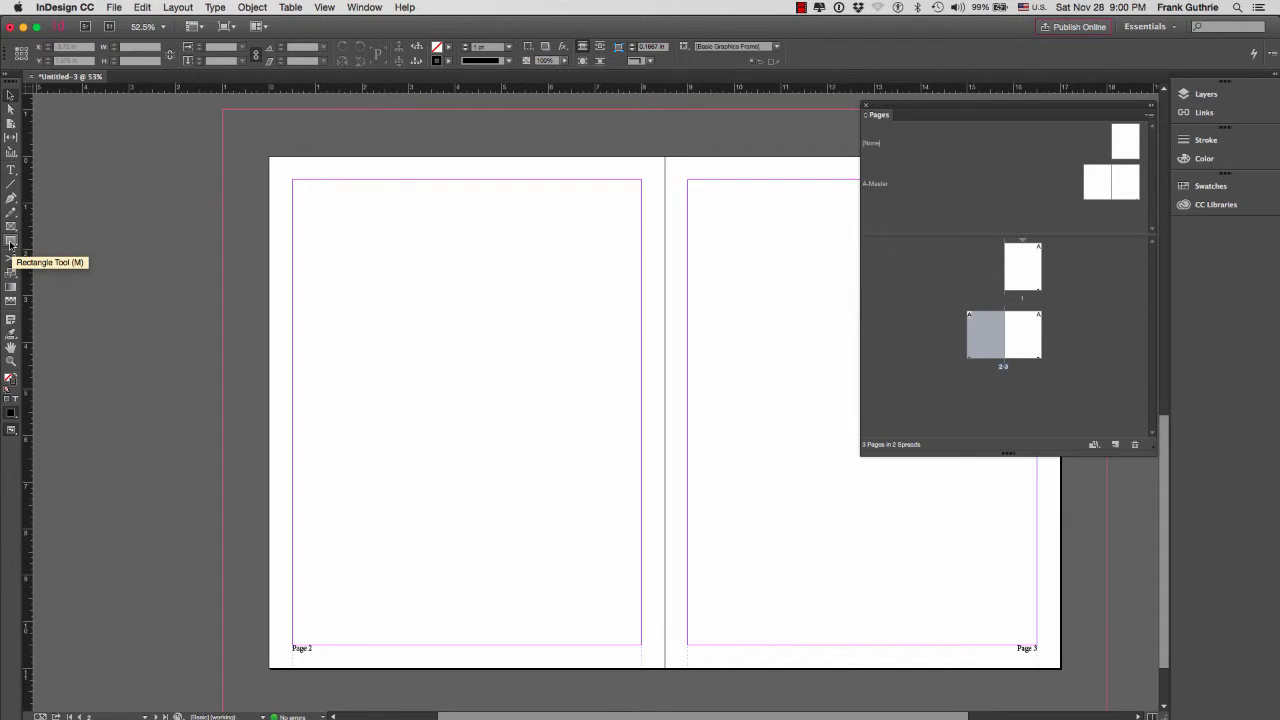
pyautogui.click(11, 243)
pyautogui.click(1099, 184)
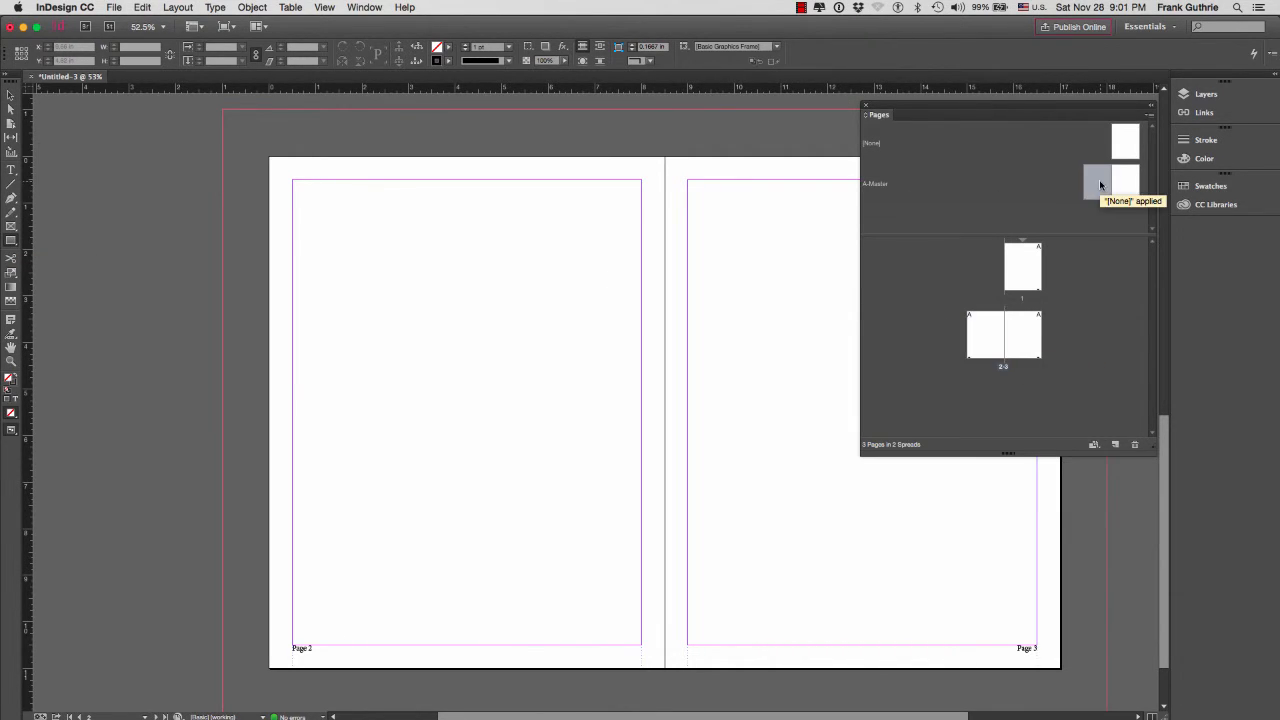
pyautogui.doubleClick(1119, 187)
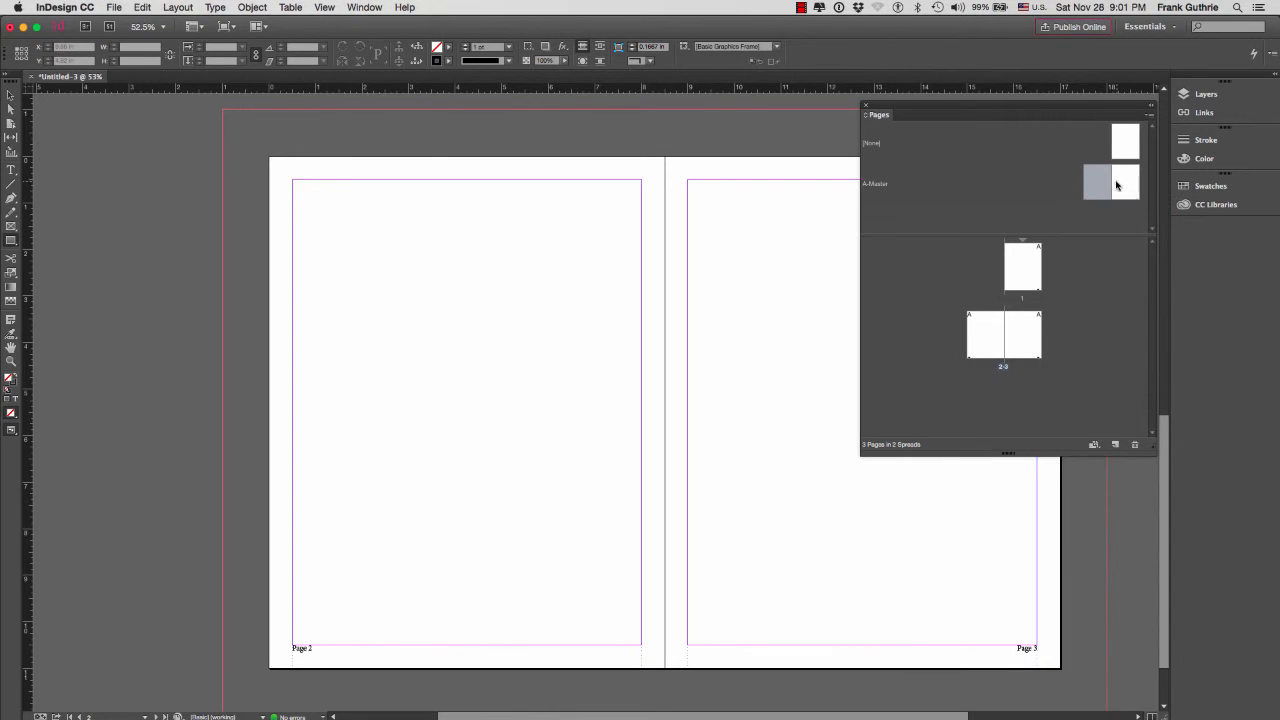
pyautogui.doubleClick(1069, 188)
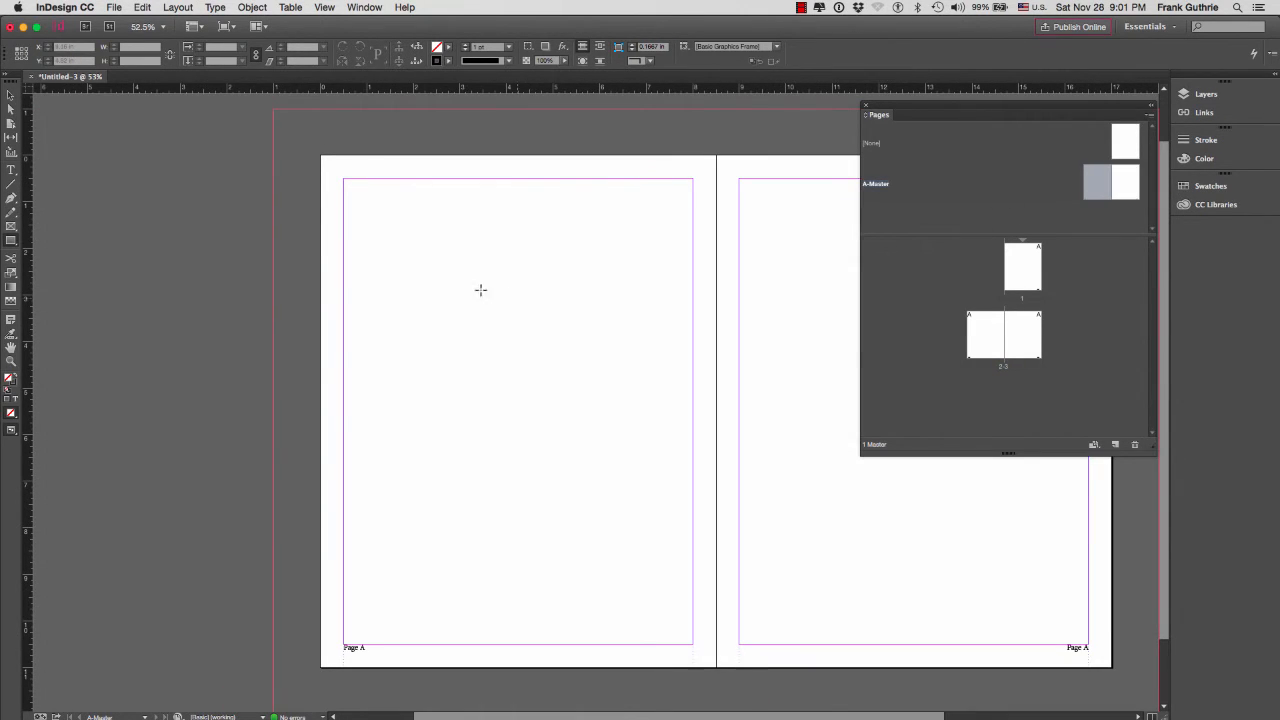
pyautogui.click(13, 241)
pyautogui.moveTo(313, 639); pyautogui.dragTo(716, 684)
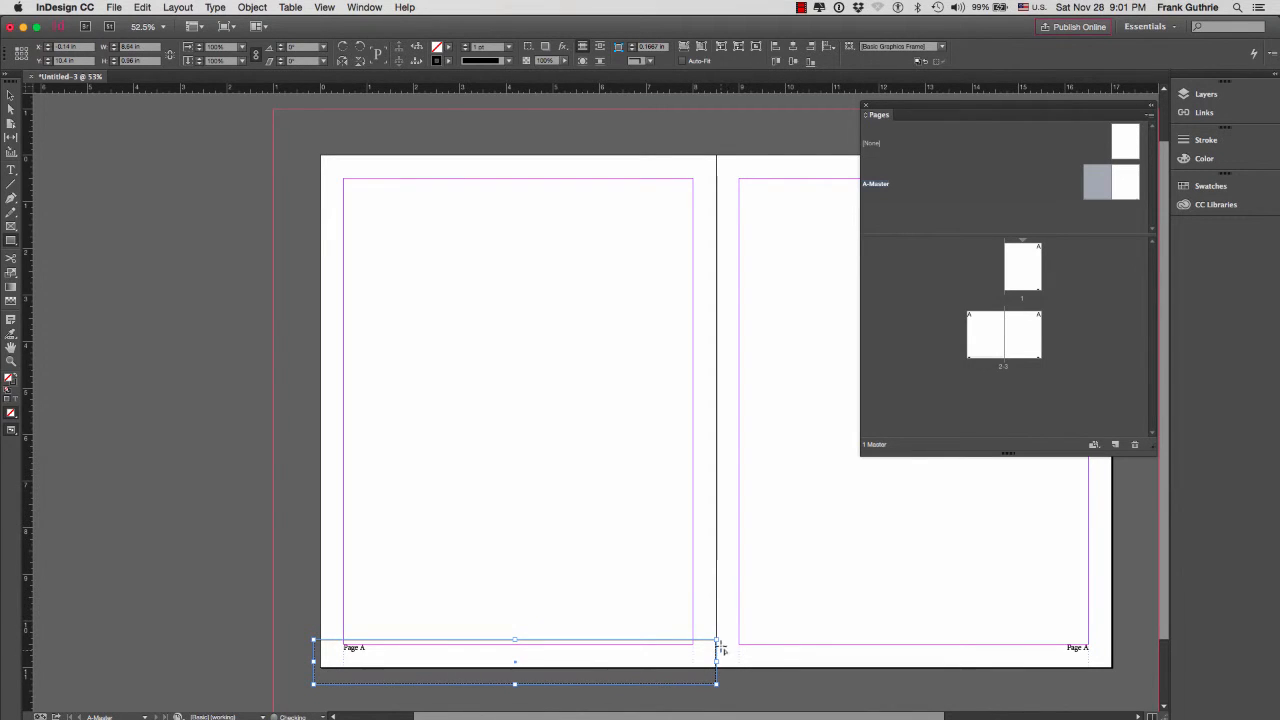
# Step: Set the rectangle's stroke to None and its fill to the cyan swatch C=100 M=0 Y=0 K=0
pyautogui.click(448, 62)
pyautogui.click(386, 90)
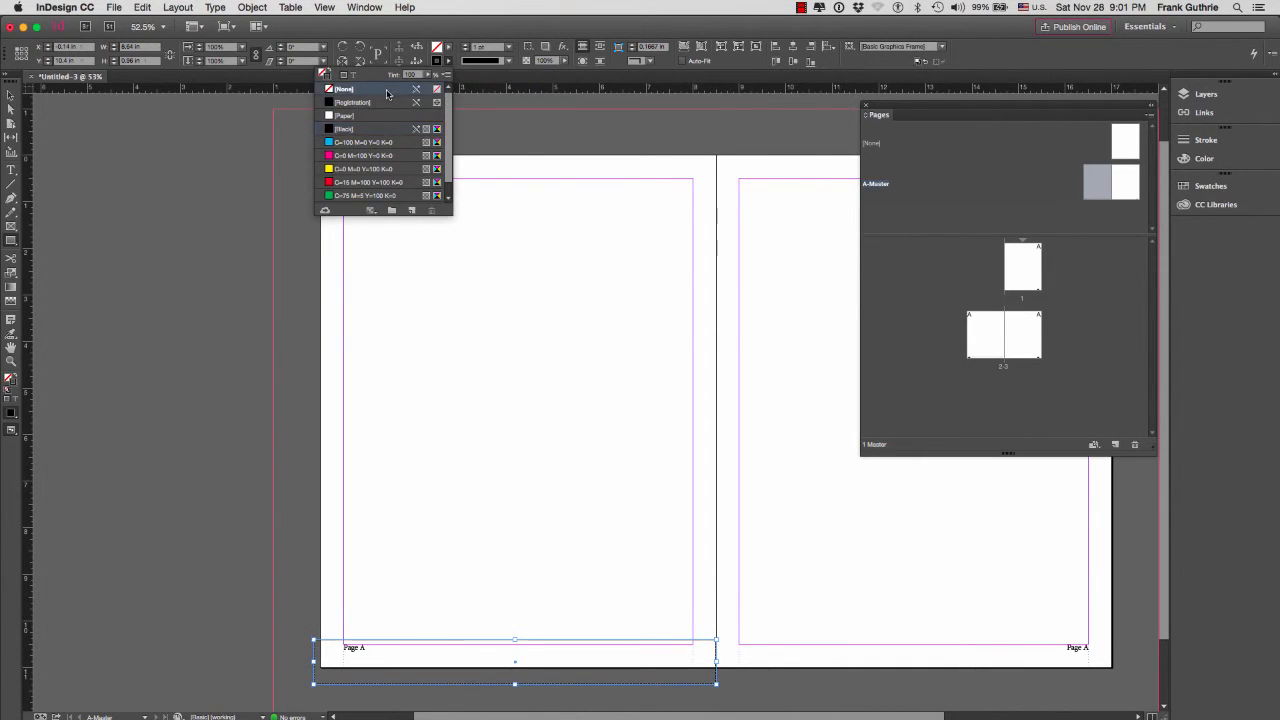
pyautogui.click(448, 47)
pyautogui.click(343, 130)
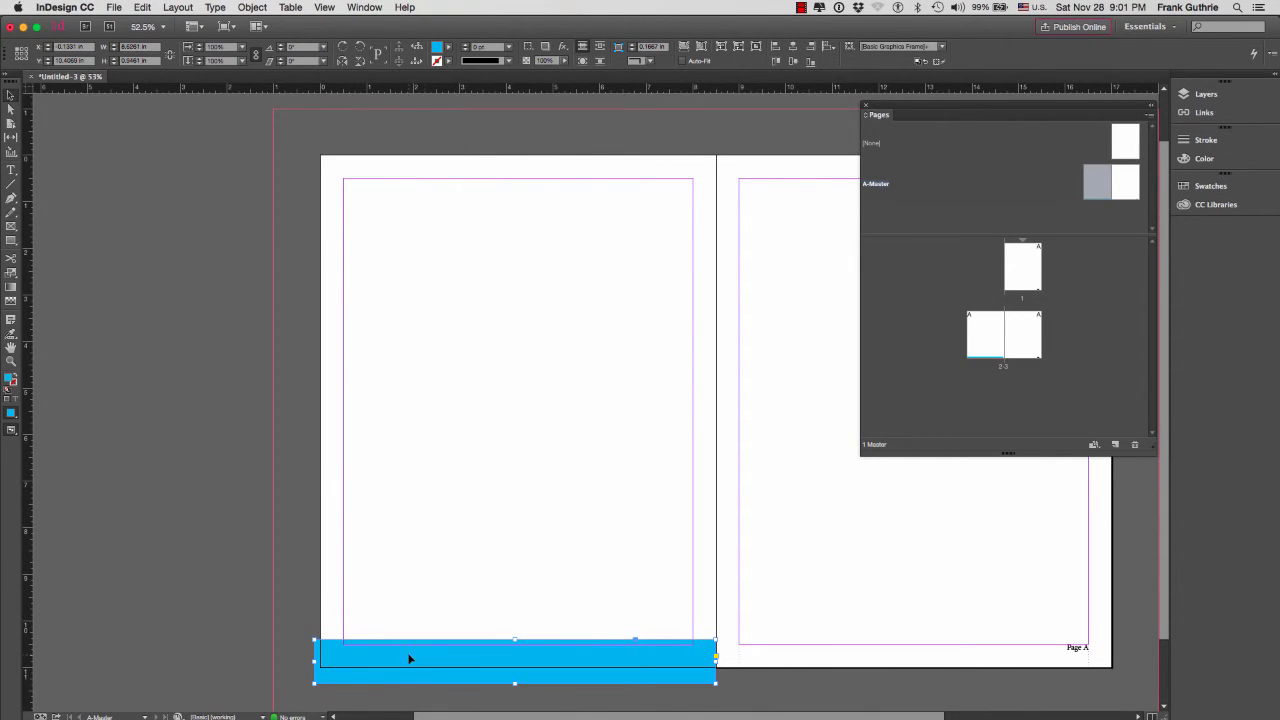
# Step: Send the cyan rectangle to the back, behind the page number text, and deselect it
pyautogui.click(247, 8)
pyautogui.moveTo(265, 49)
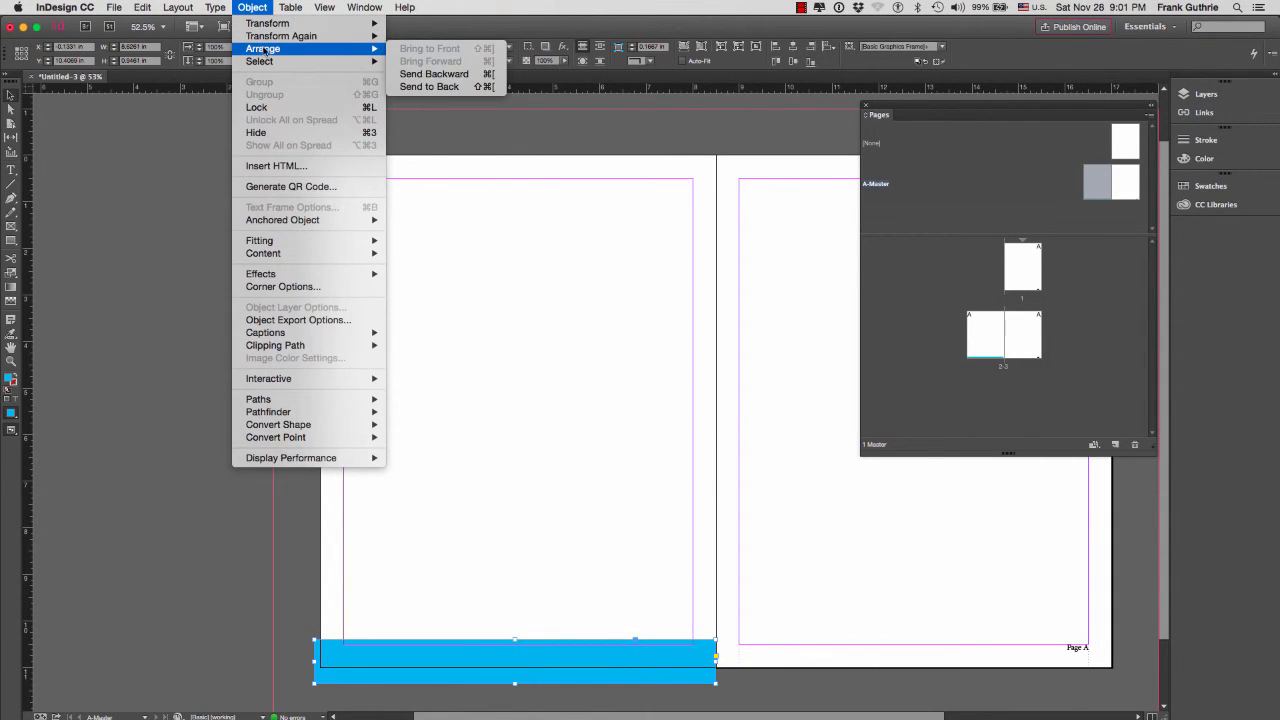
pyautogui.click(437, 88)
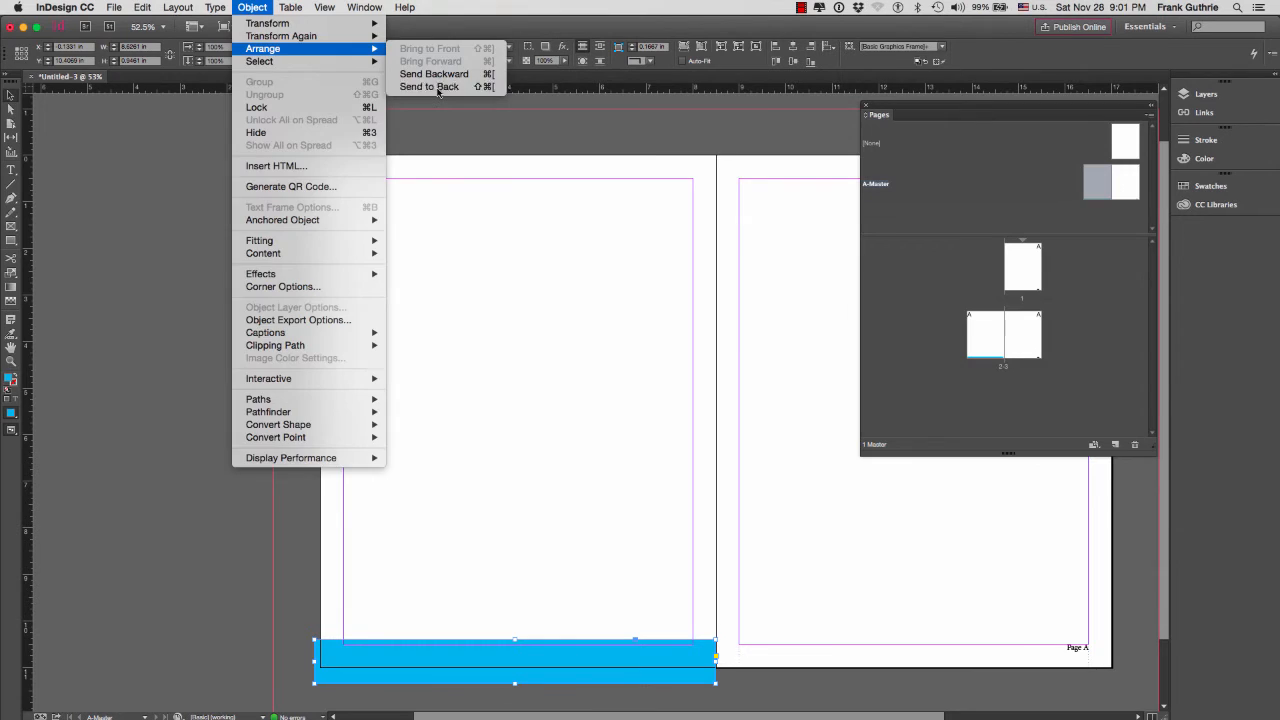
pyautogui.click(290, 606)
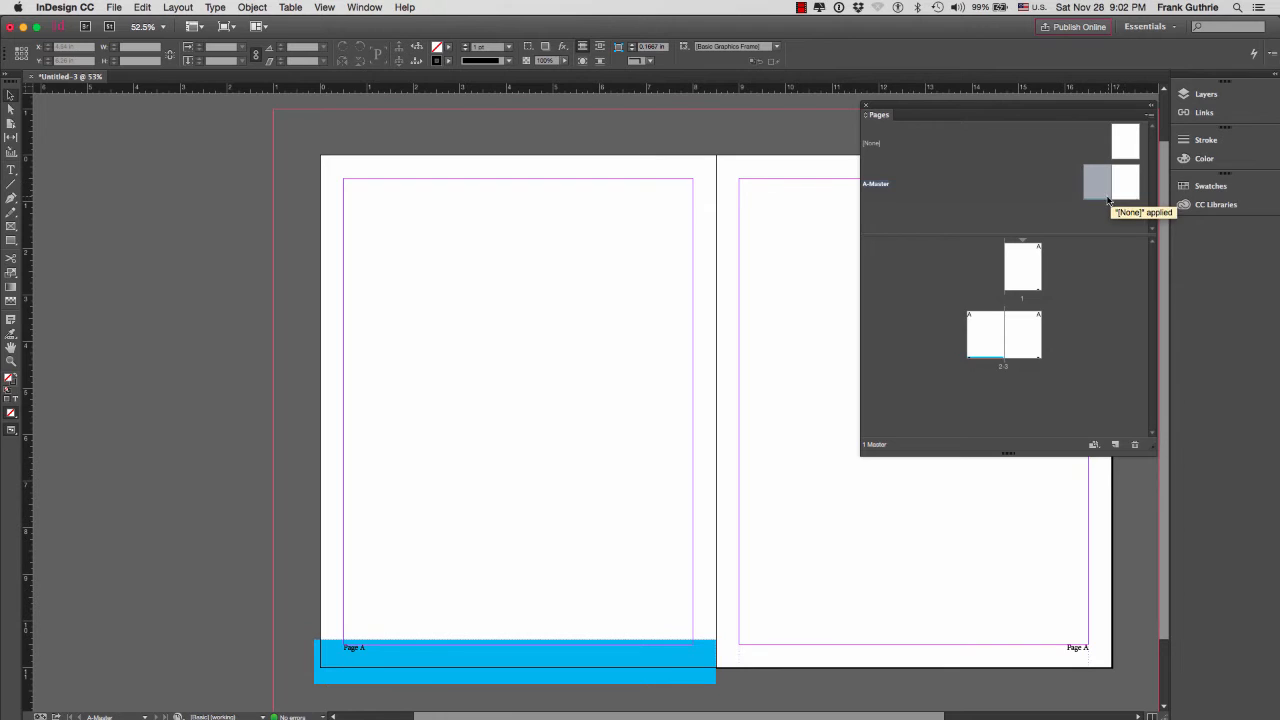
# Step: Examine the foot of page 1 and of the spread with pages 2 and 3 for the page numbers and the cyan bar
pyautogui.click(1032, 266)
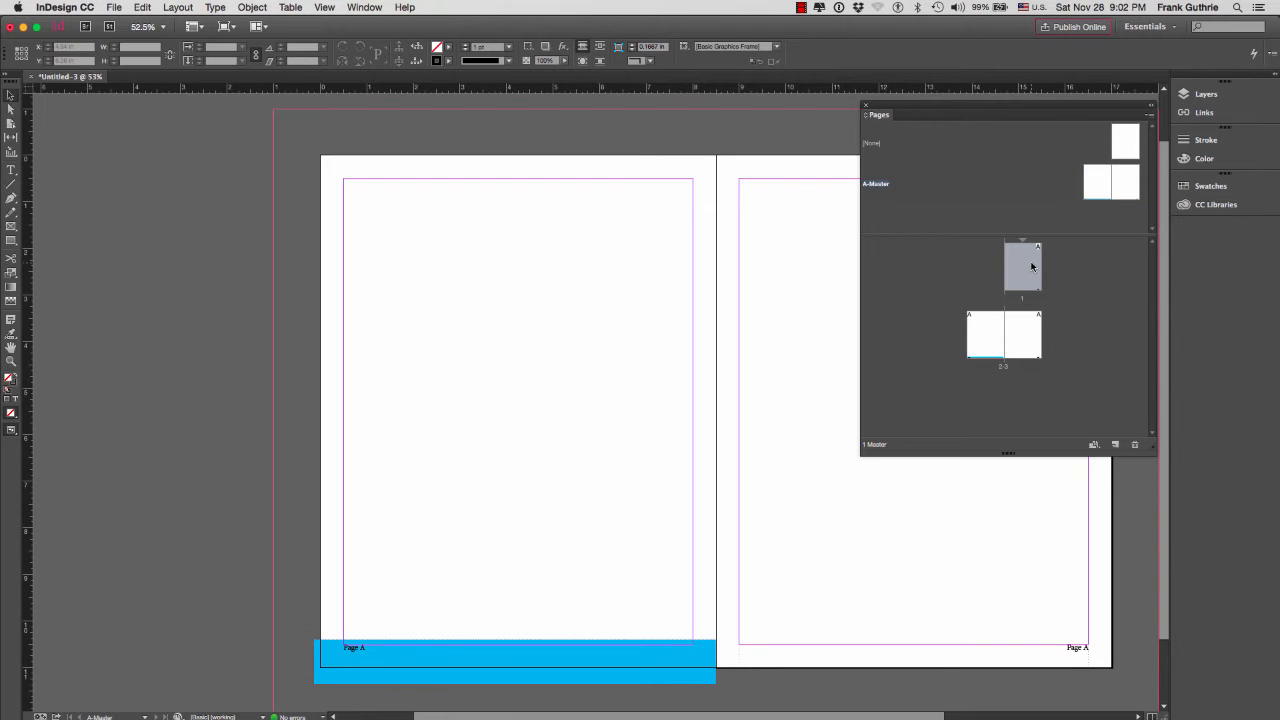
pyautogui.doubleClick(1032, 266)
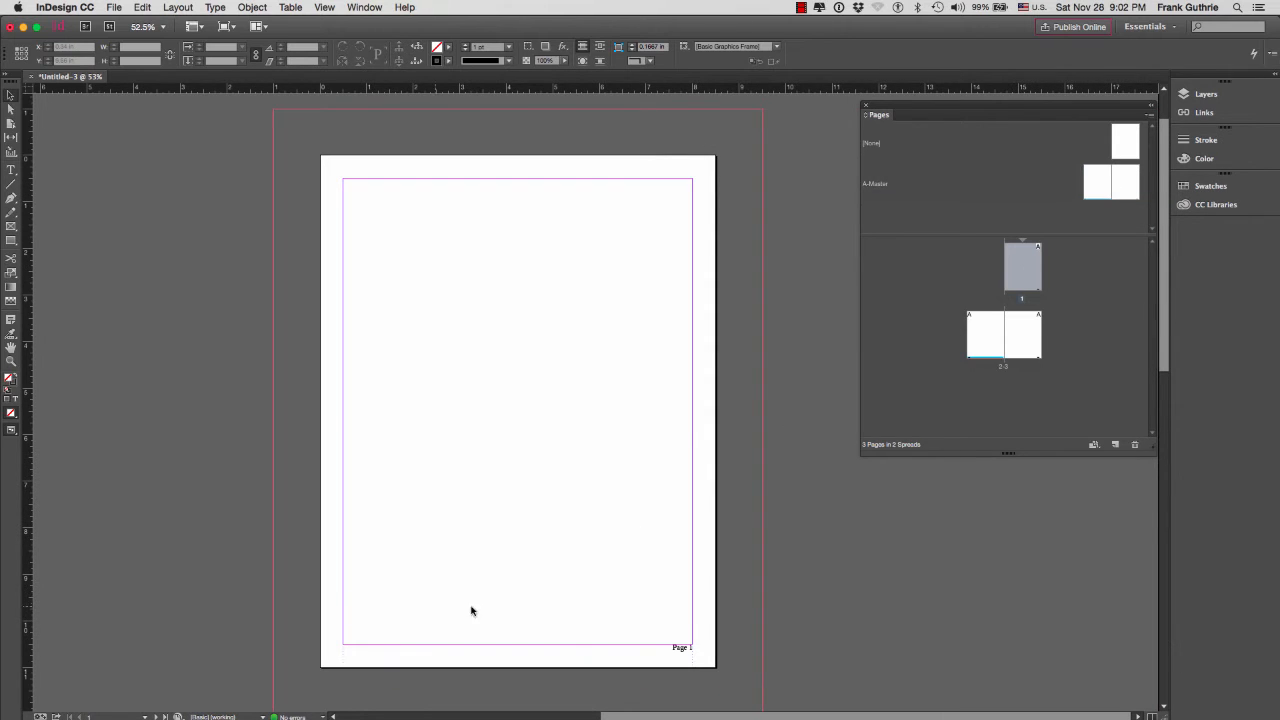
pyautogui.doubleClick(1029, 331)
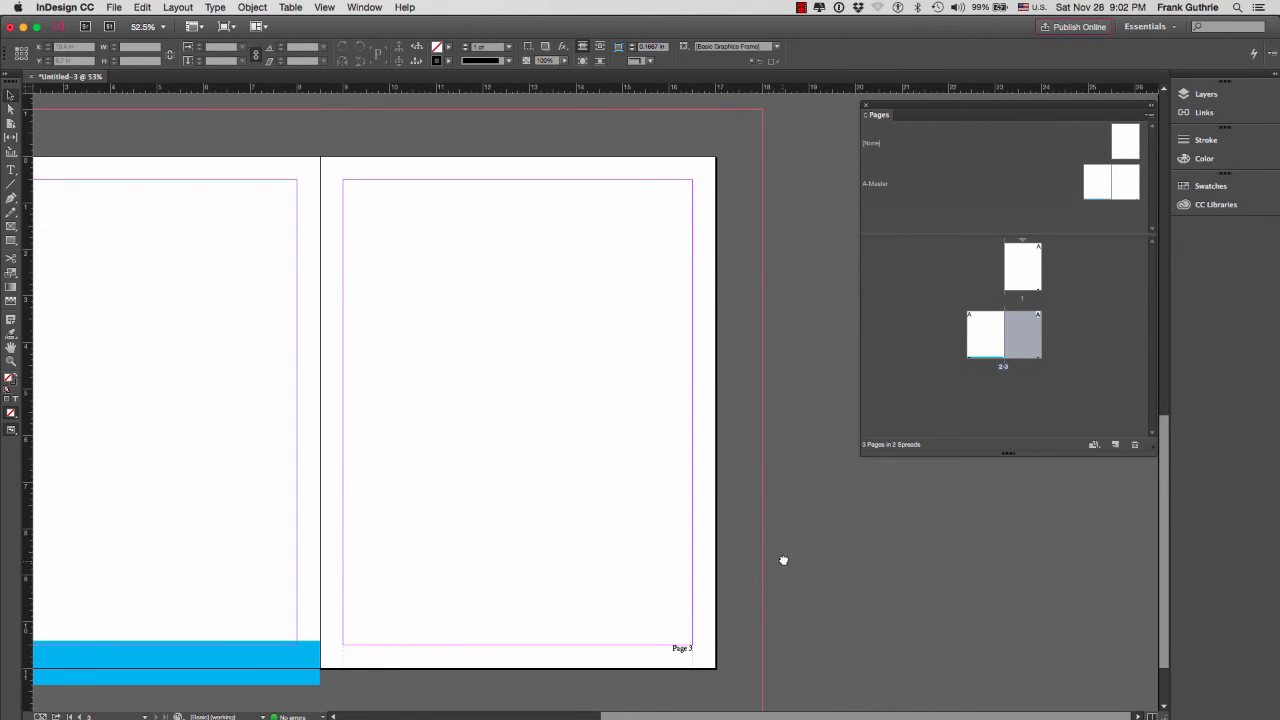
pyautogui.moveTo(783, 557); pyautogui.dragTo(1013, 548)
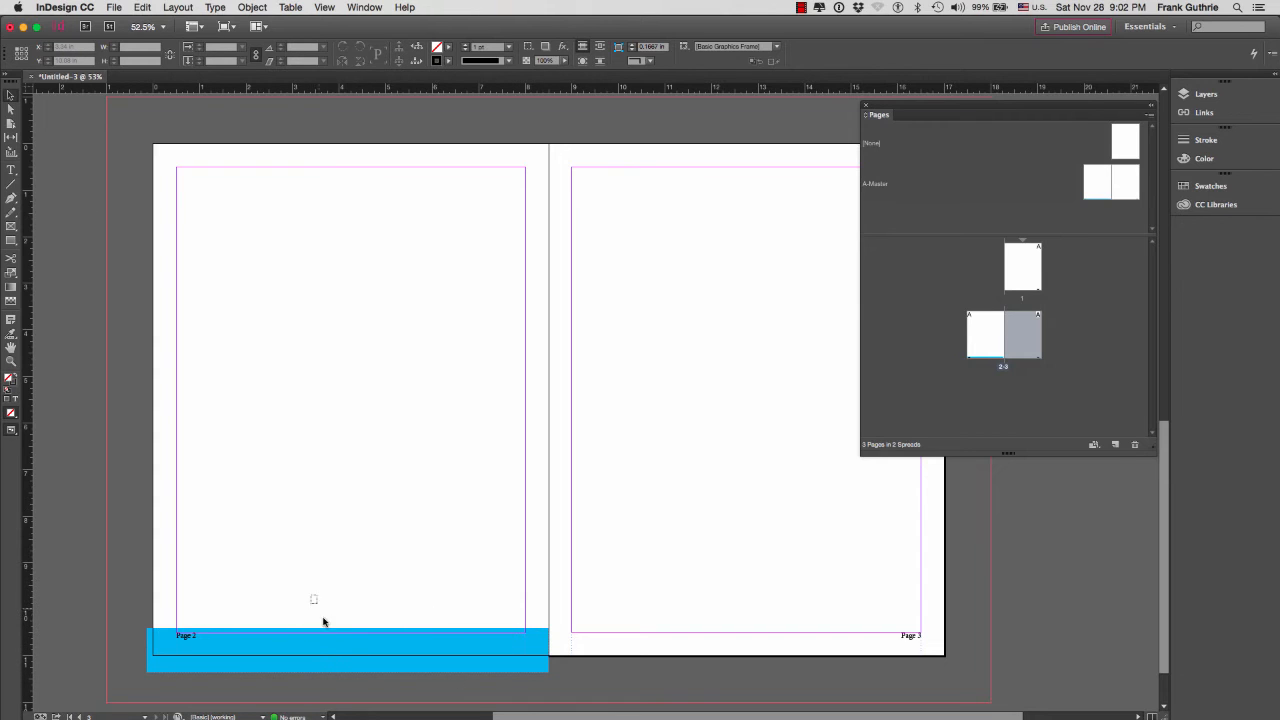
pyautogui.moveTo(404, 587); pyautogui.dragTo(89, 696)
pyautogui.moveTo(540, 573); pyautogui.dragTo(994, 702)
pyautogui.moveTo(761, 577); pyautogui.dragTo(945, 673)
pyautogui.click(989, 342)
pyautogui.doubleClick(1020, 268)
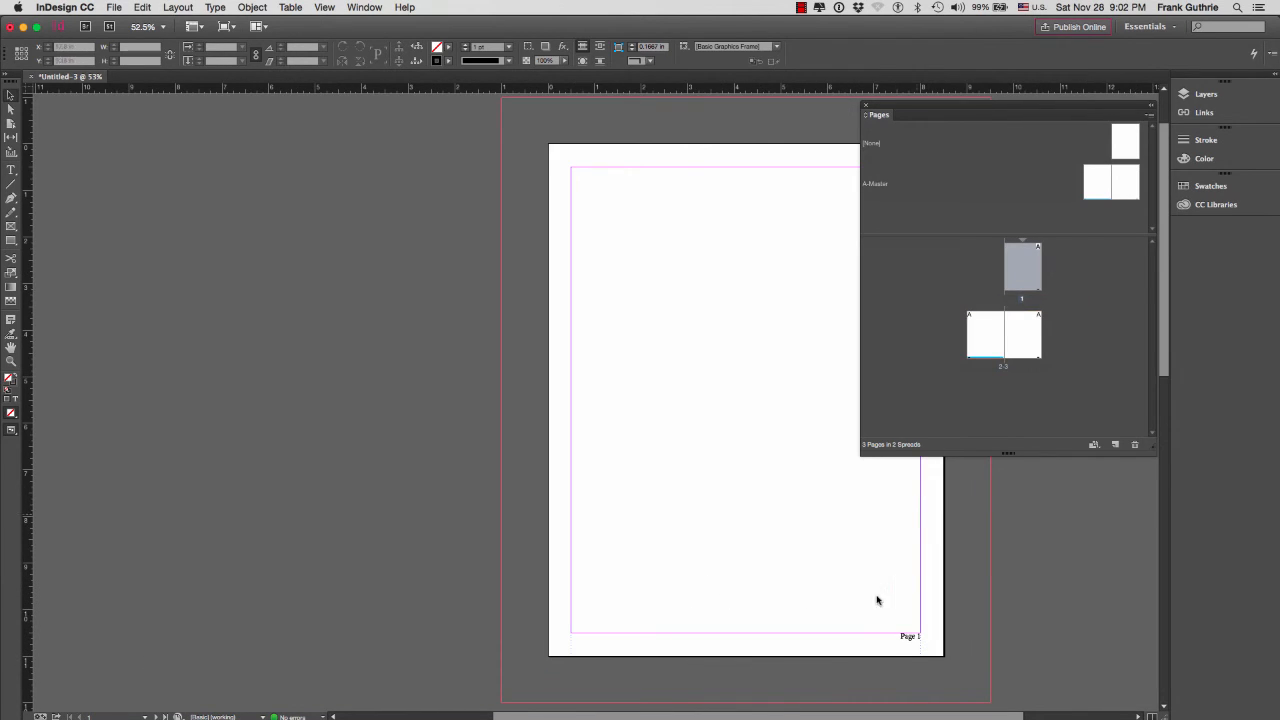
# Step: Change the fill of the cyan bar on the A-Master's left page to the red swatch C=15 M=100 Y=100 K=0, and view page 2
pyautogui.click(996, 350)
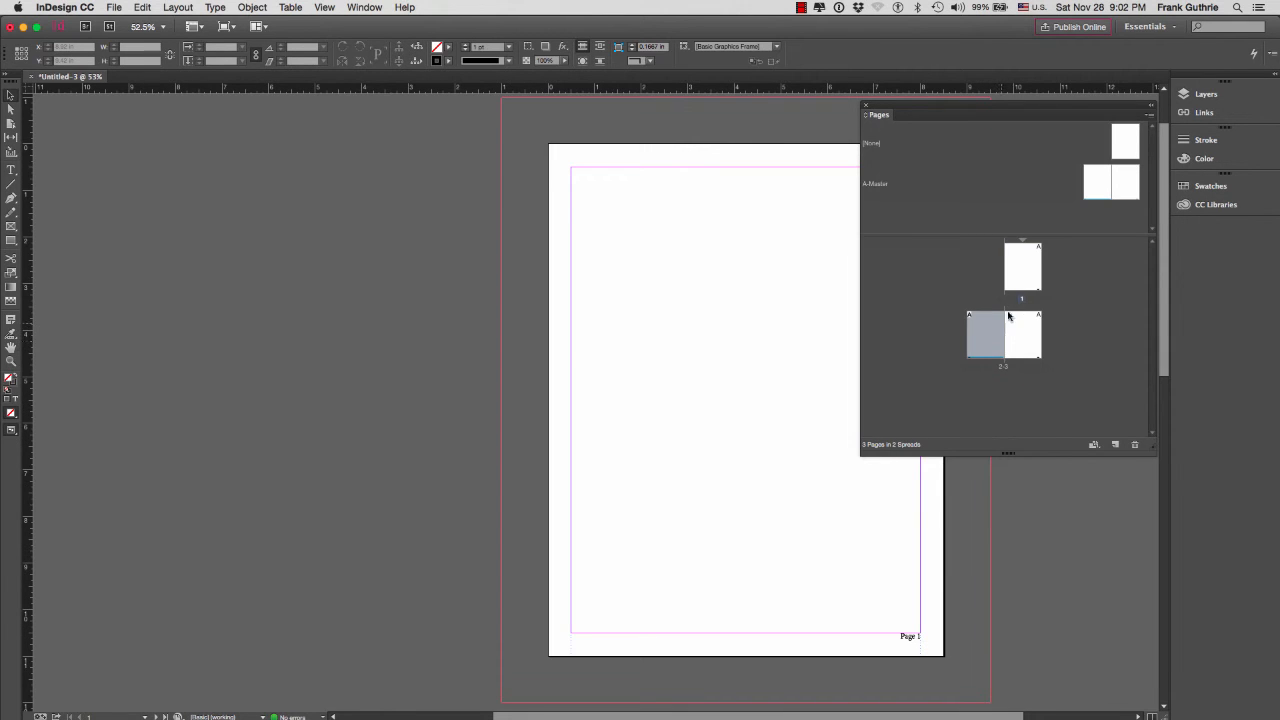
pyautogui.scroll(-10, 554, 612)
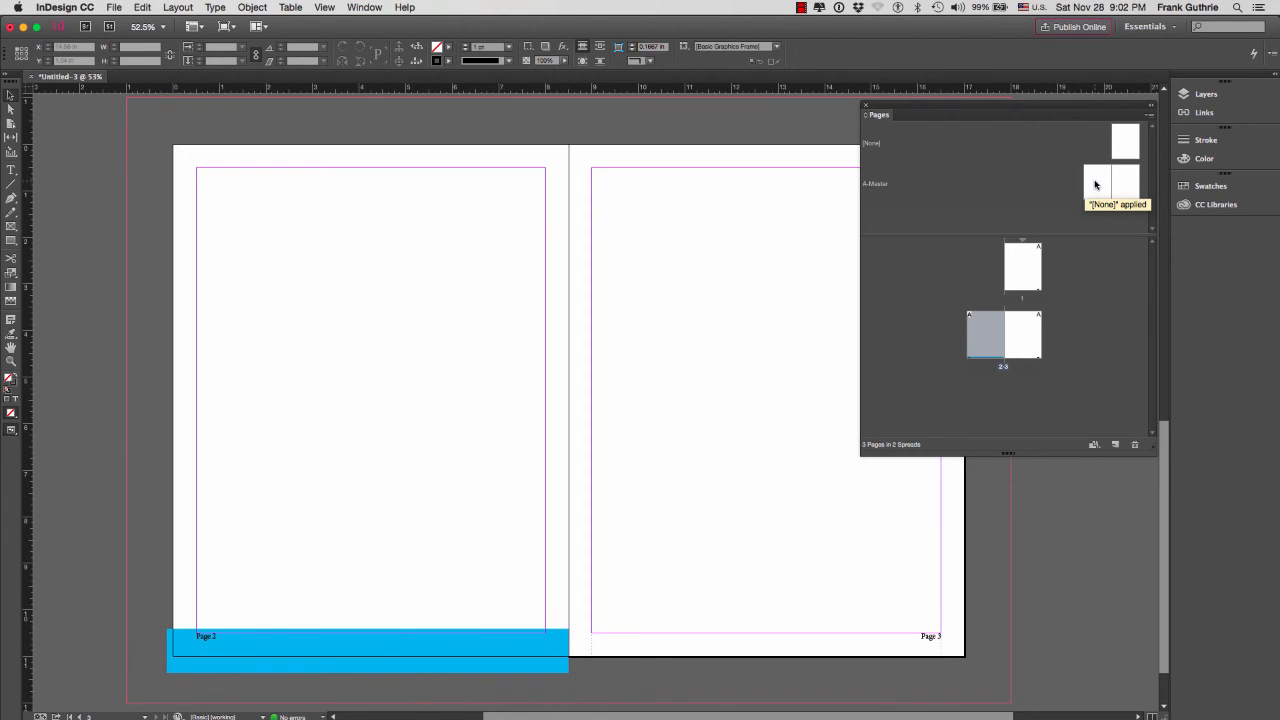
pyautogui.doubleClick(1094, 183)
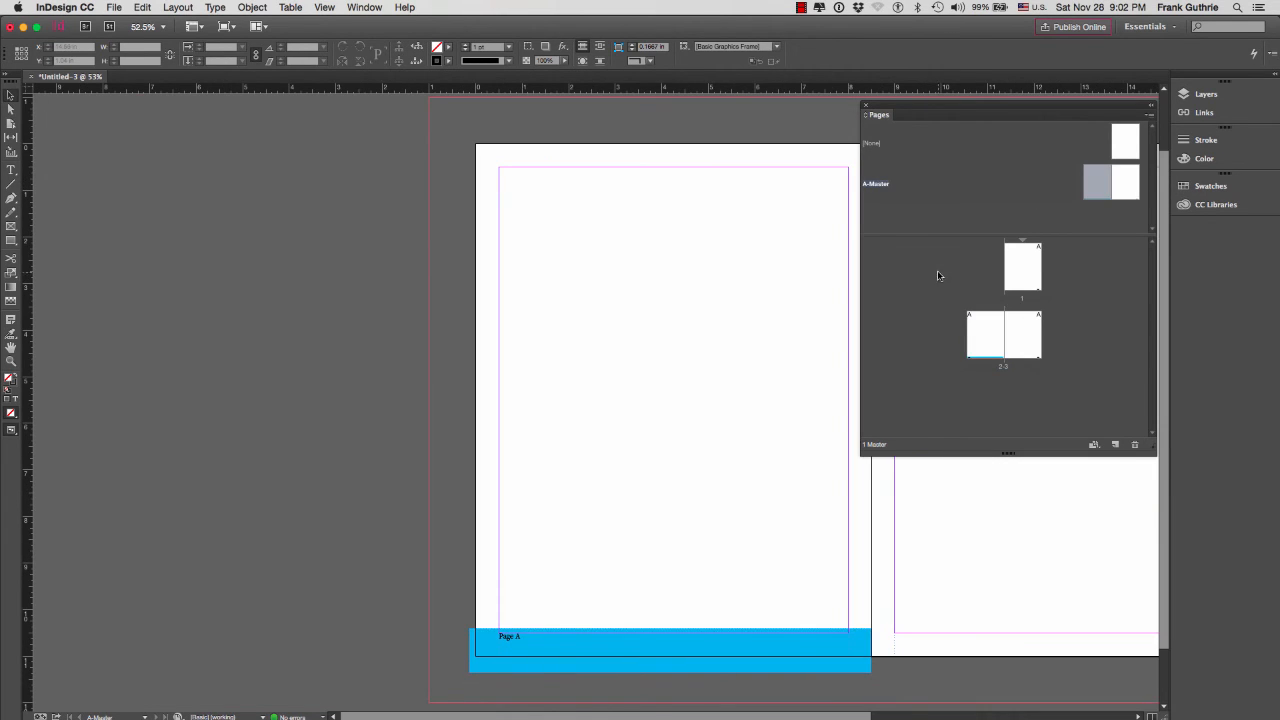
pyautogui.click(525, 667)
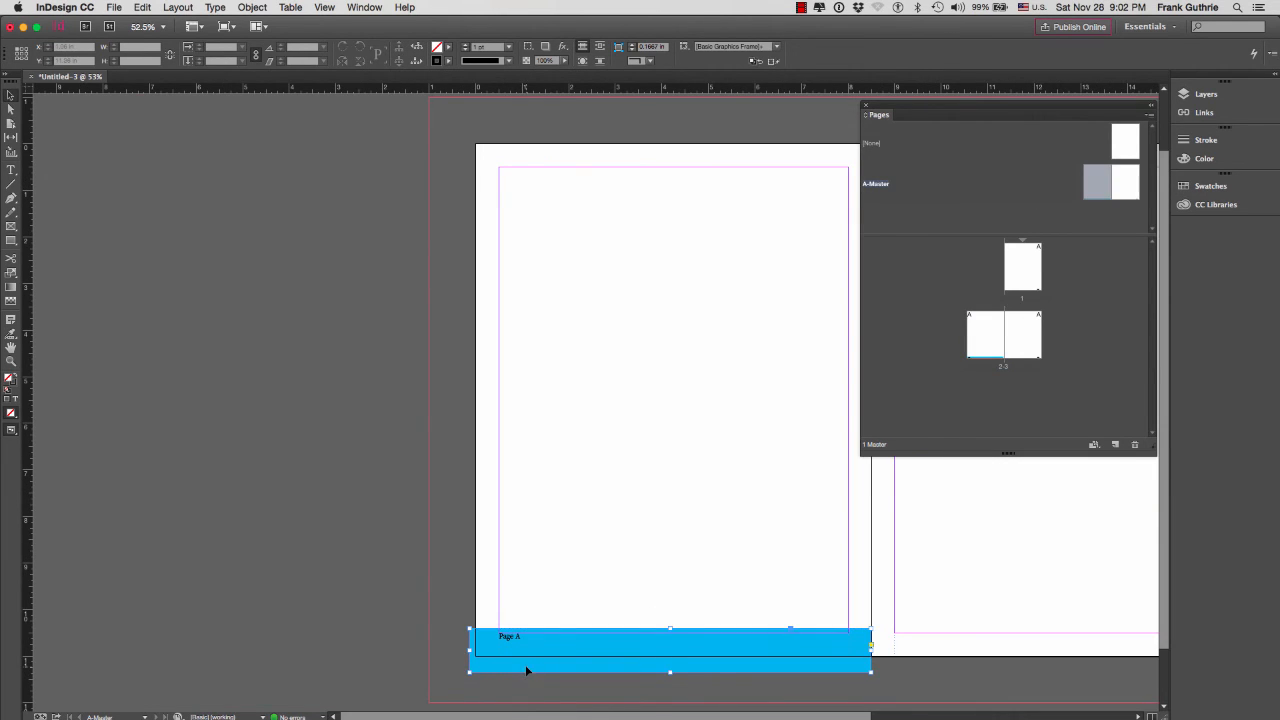
pyautogui.click(447, 48)
pyautogui.click(363, 141)
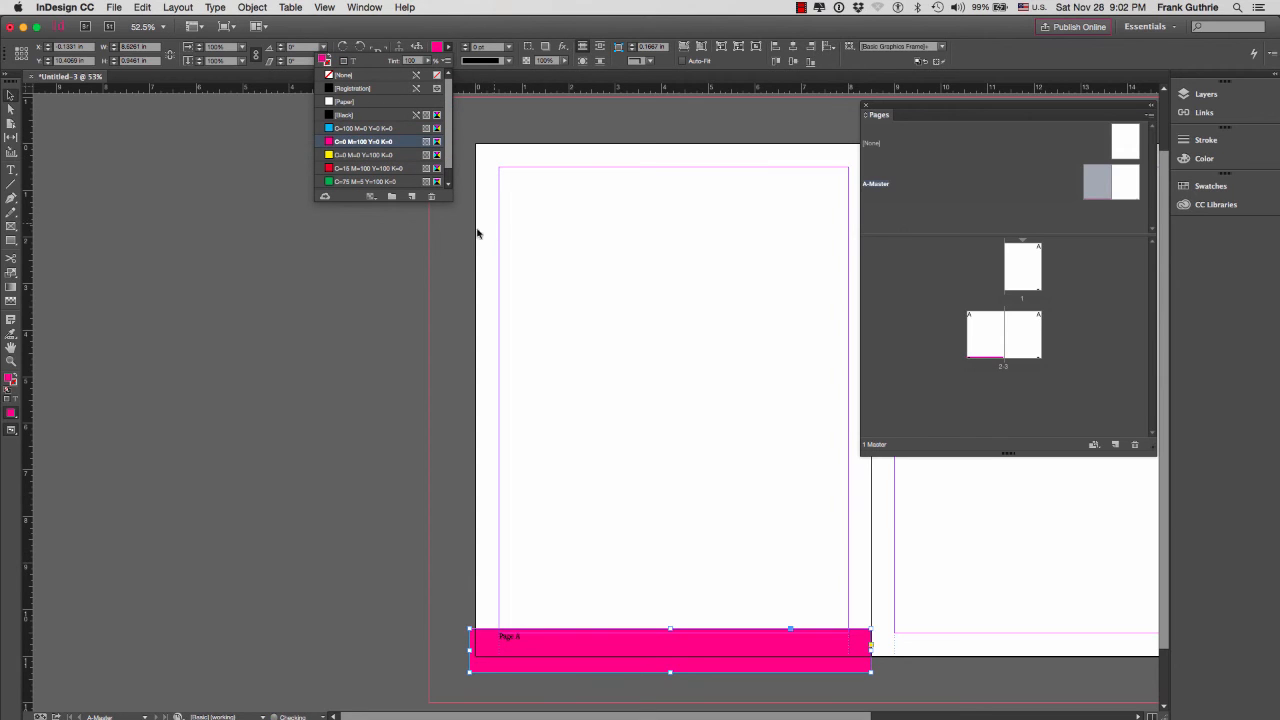
pyautogui.click(363, 168)
pyautogui.click(387, 480)
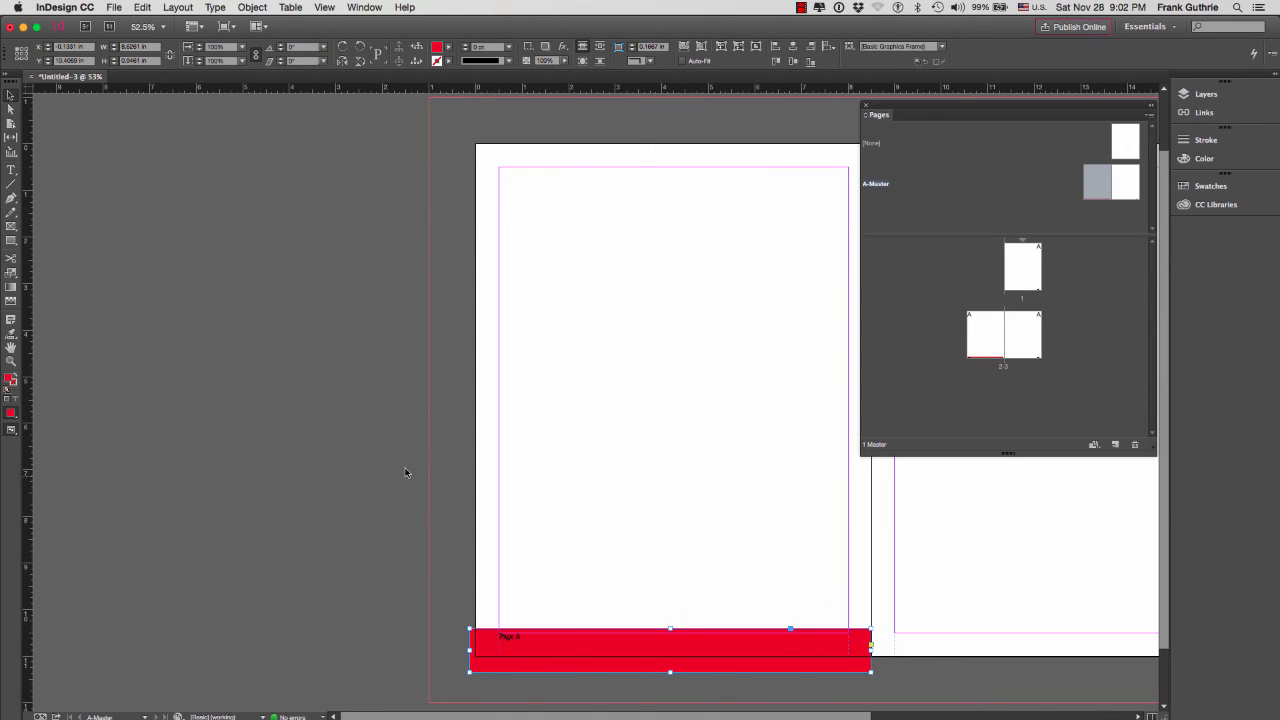
pyautogui.click(403, 466)
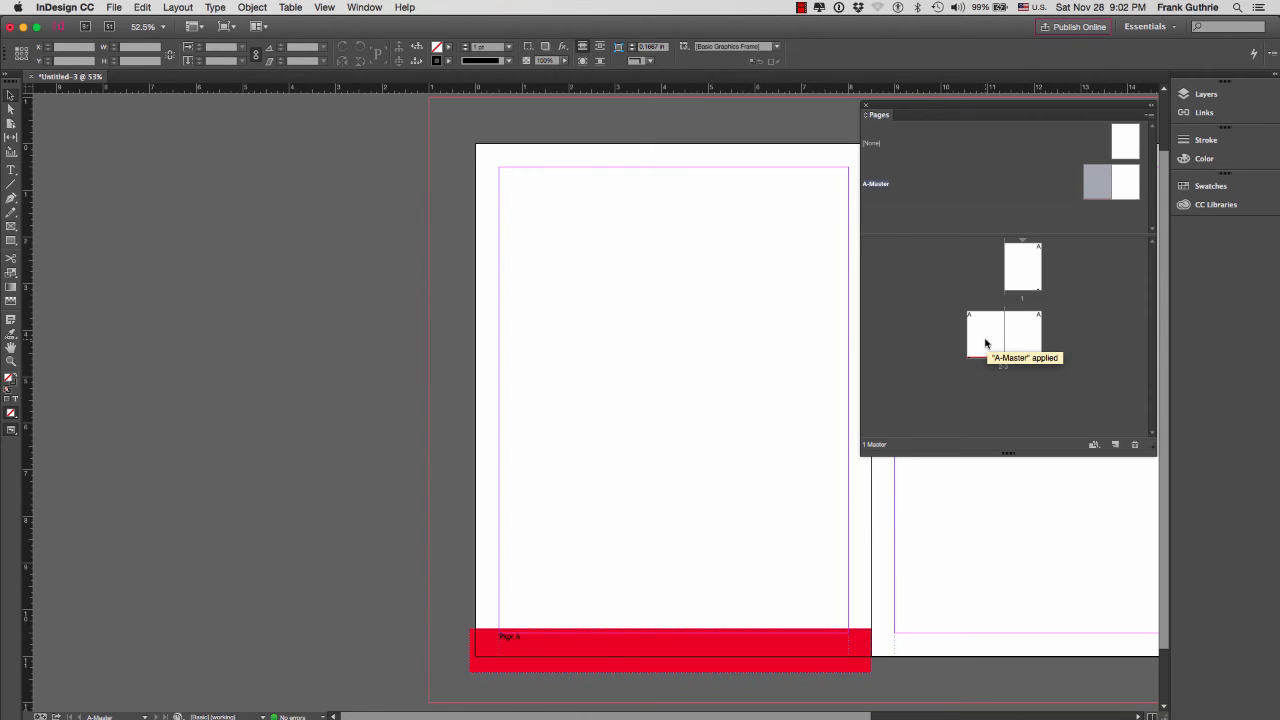
pyautogui.doubleClick(985, 343)
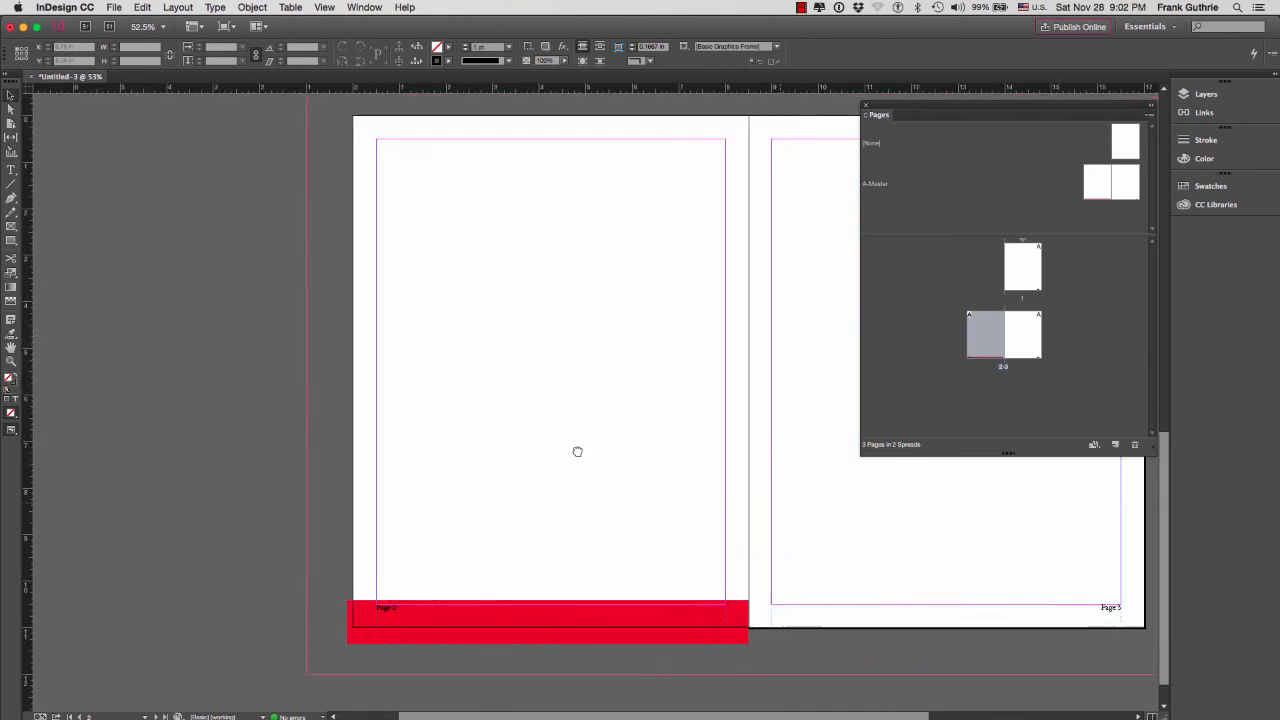